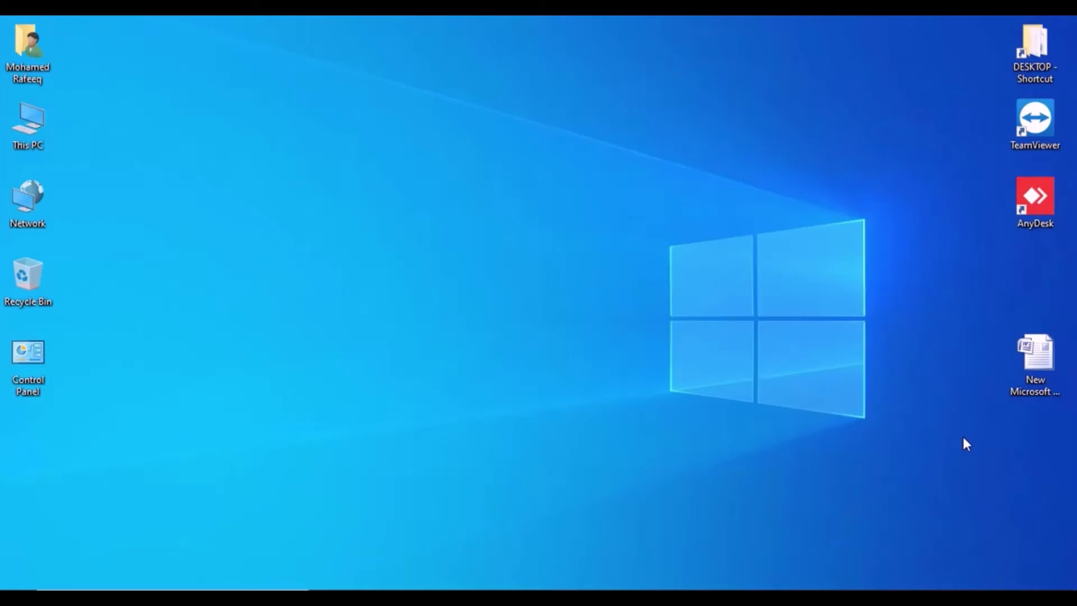
Print the Test document using the Microsoft Print to PDF printer.
click(1041, 366)
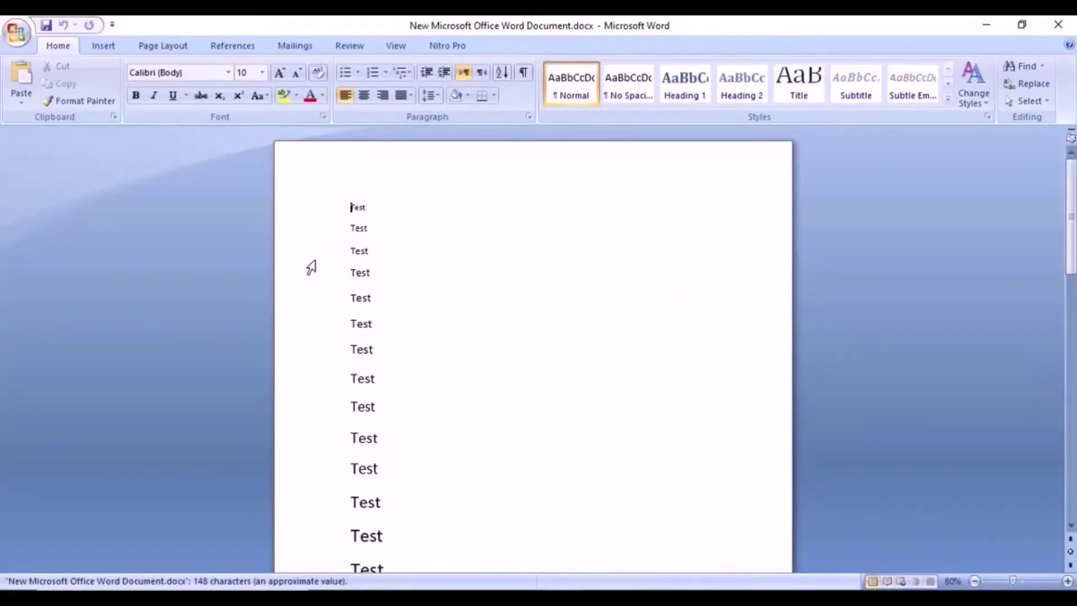
click(19, 40)
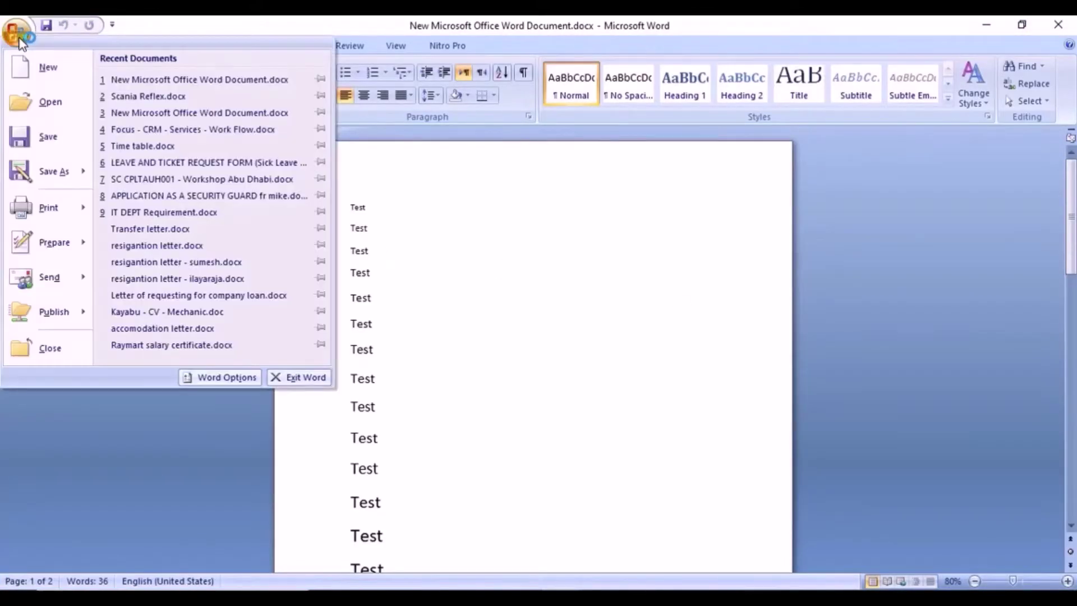
click(44, 207)
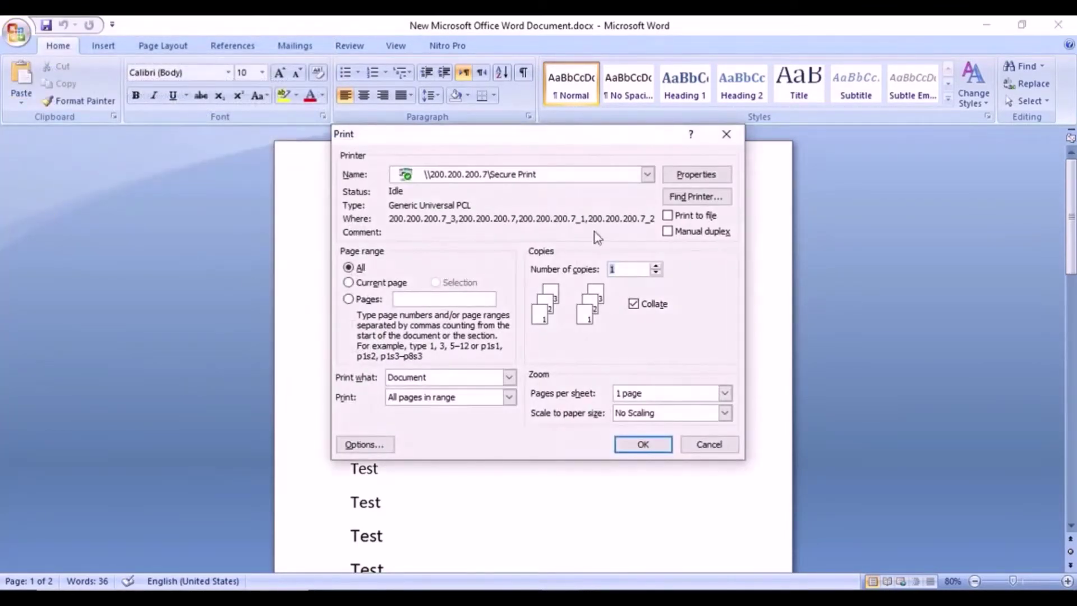
click(651, 177)
drag(648, 230, 649, 280)
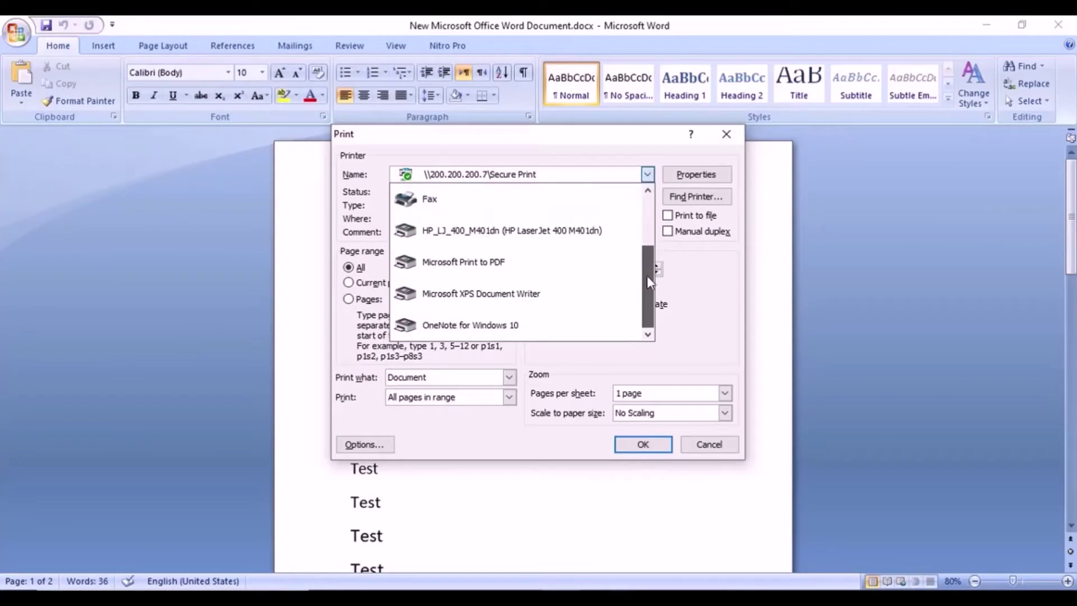
click(461, 278)
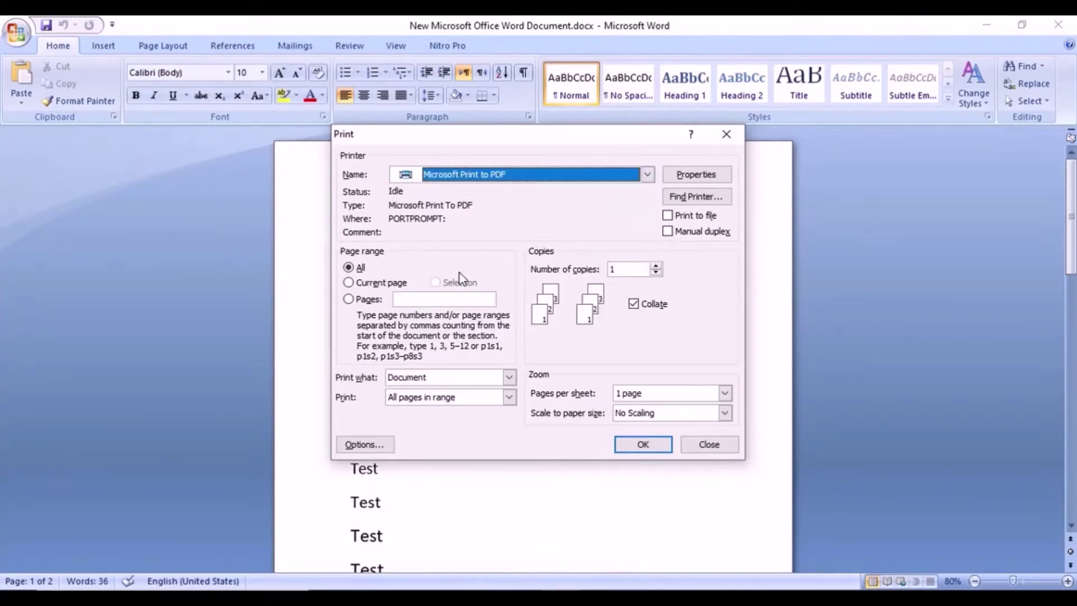
click(622, 444)
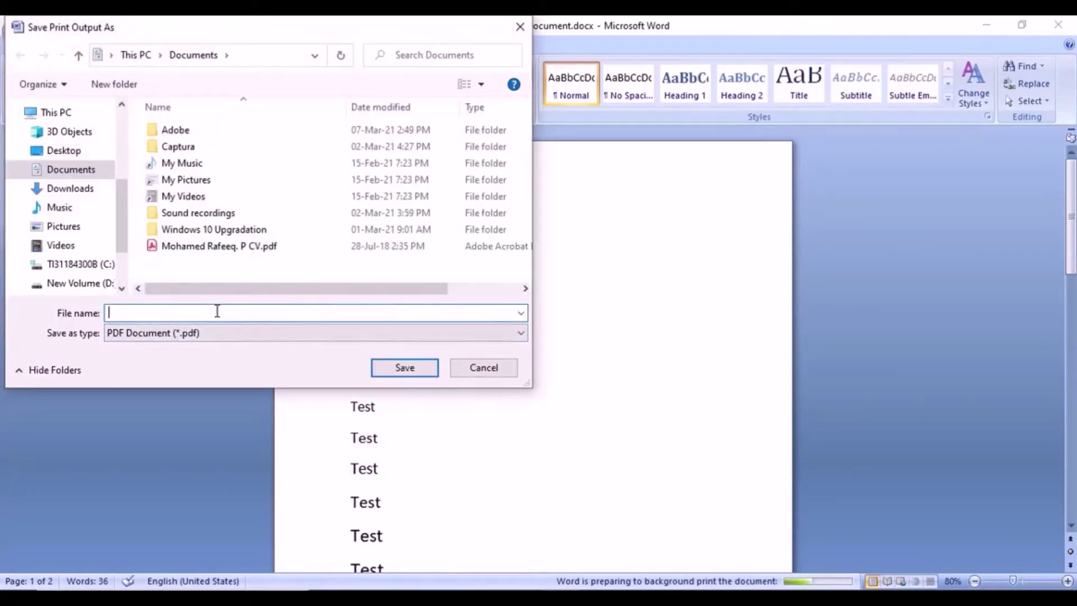
Save the output as 'Testmicrosoft print to pdf' on the Desktop.
text(Testmicrosoft print to pdf)
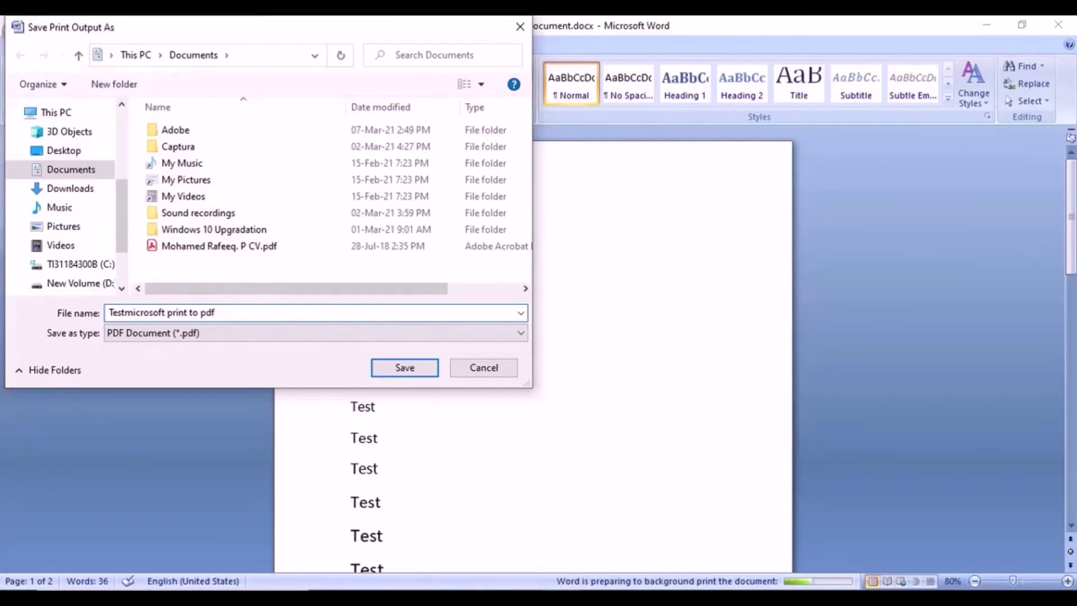
click(79, 150)
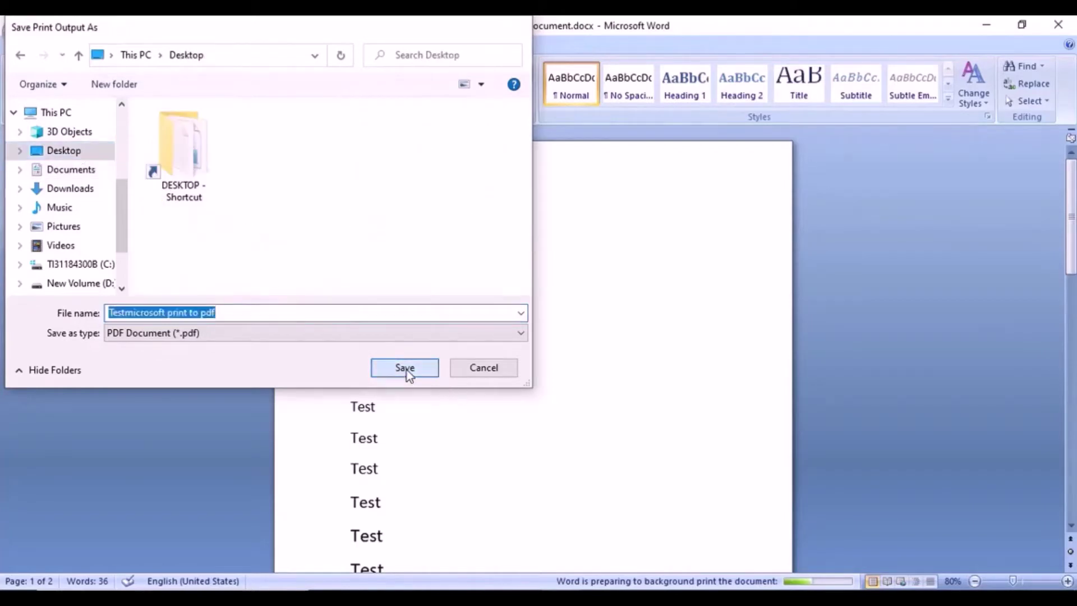
click(405, 368)
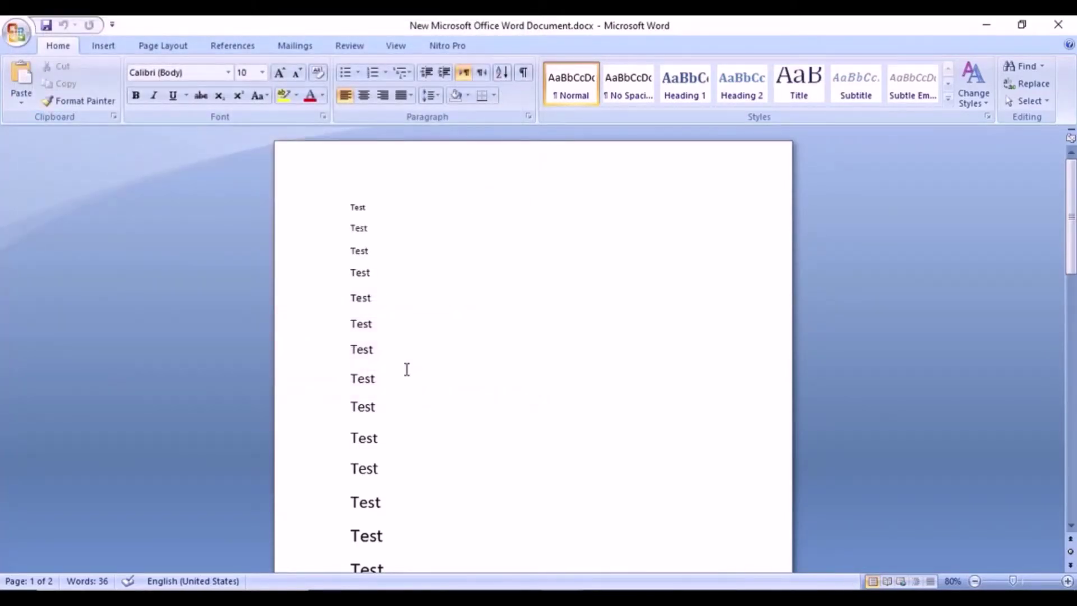
Close Word, open Testmicrosoft print to pdf.pdf, scroll through both pages, and close Acrobat Reader.
click(1058, 25)
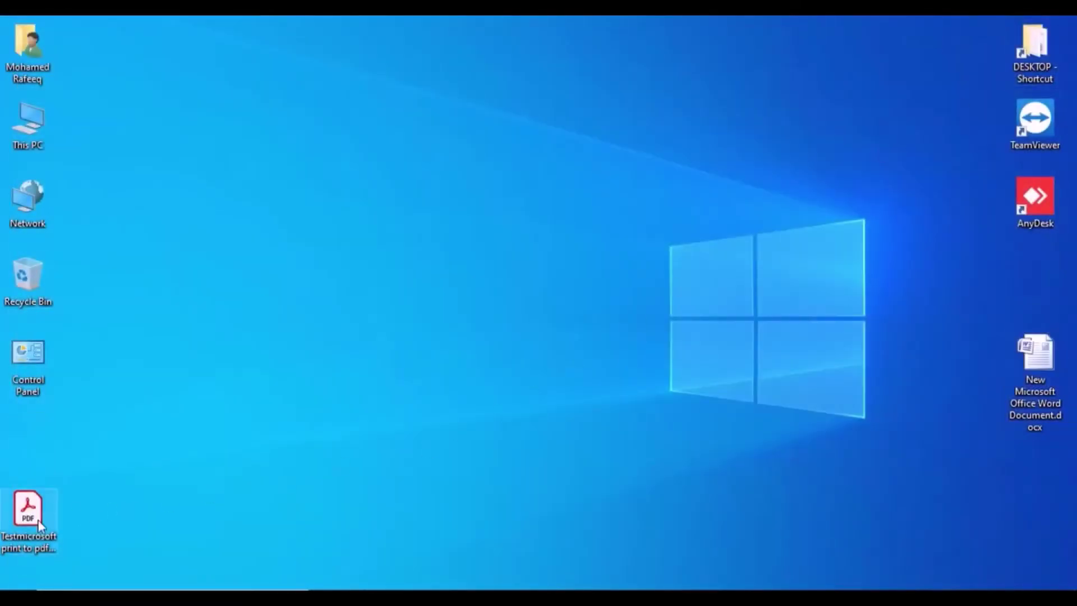
click(42, 520)
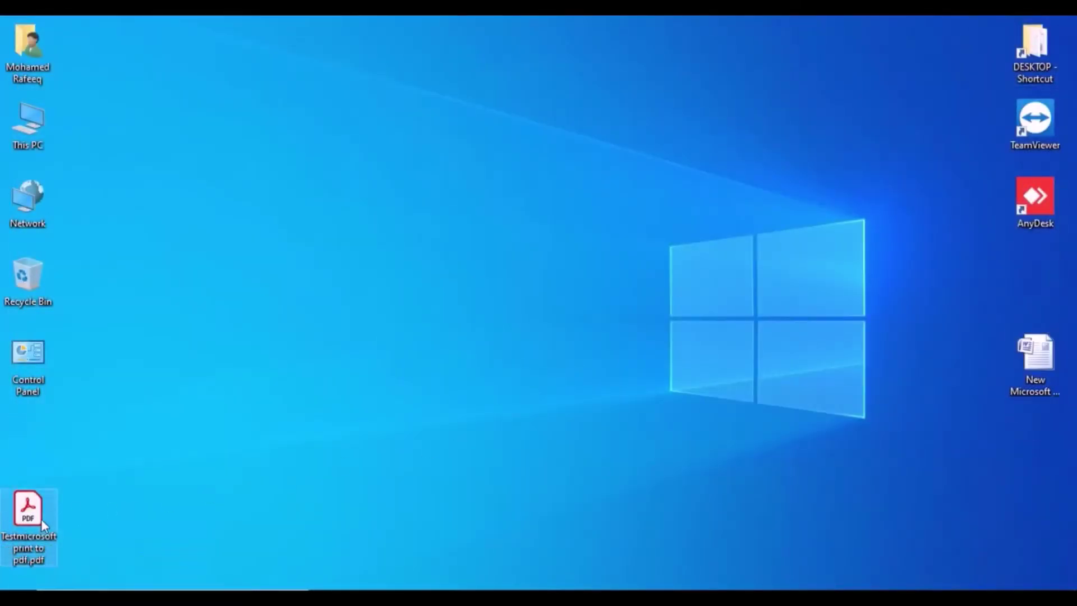
double_click(41, 520)
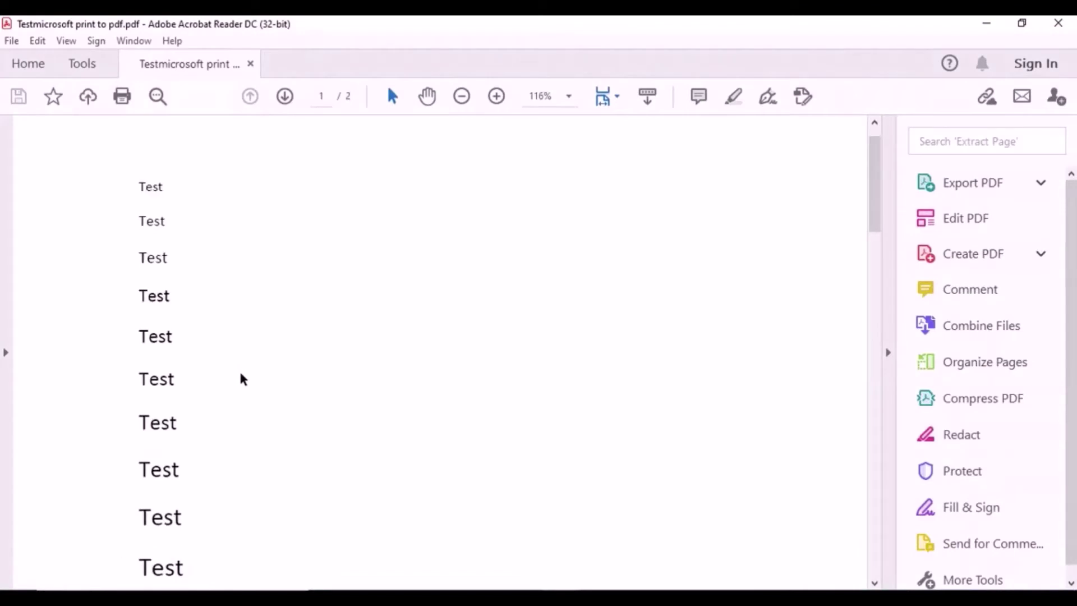
scroll(242, 379, down, 10)
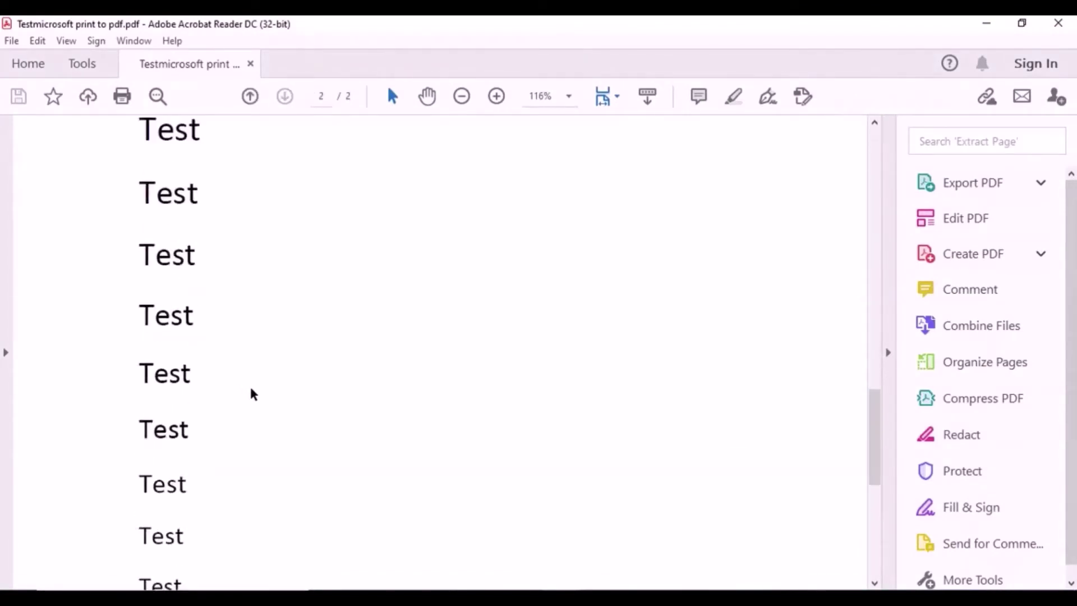
scroll(254, 395, down, 5)
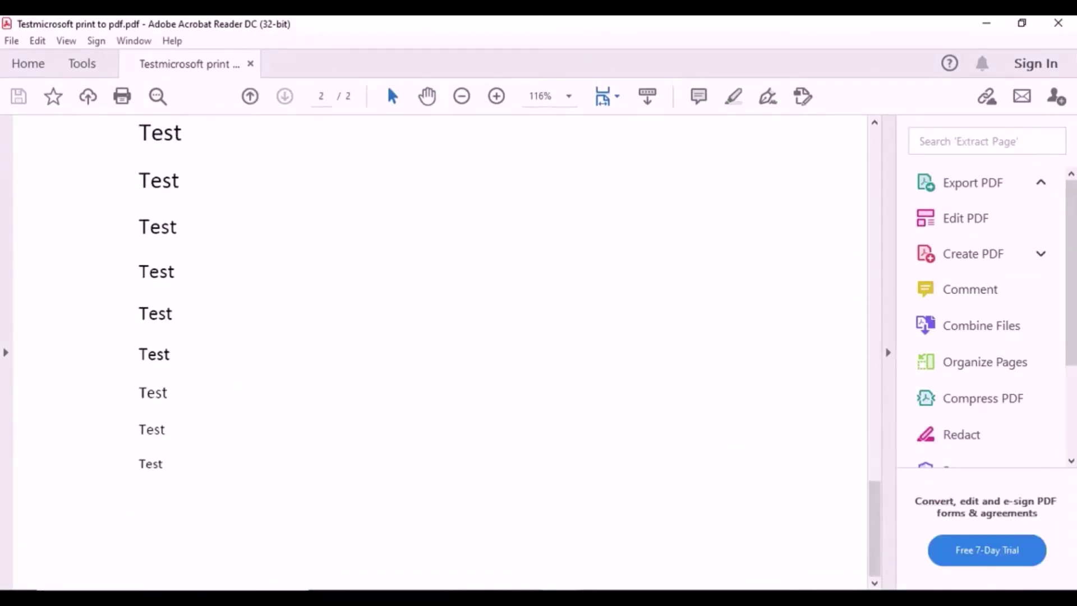
click(1058, 23)
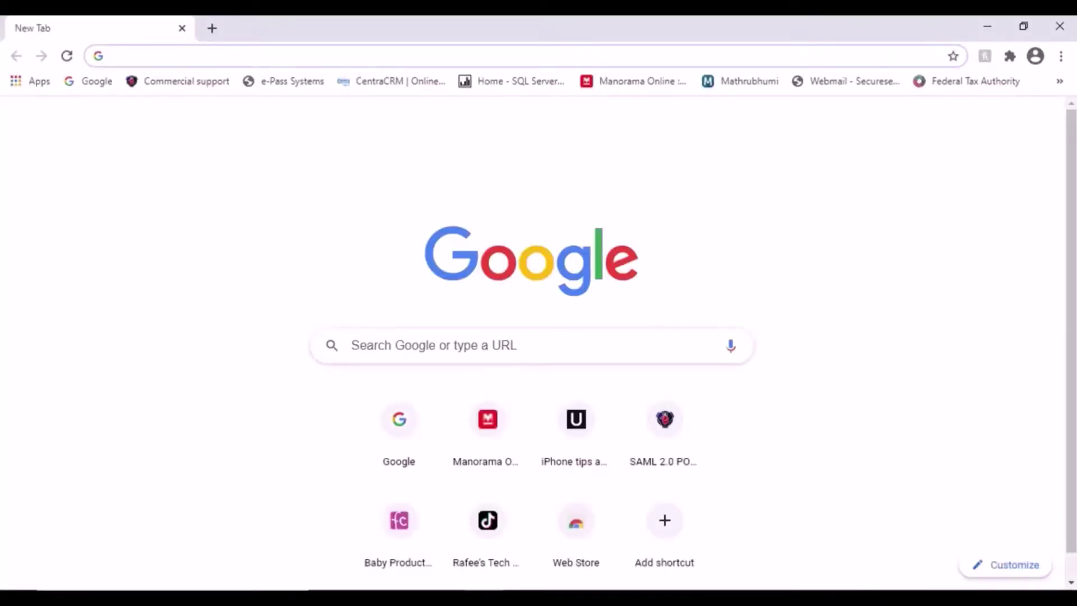
Search Google for the save-as-PDF plugin, download SaveAsPDFandXPS.exe from FileHippo, and run it.
text(micro)
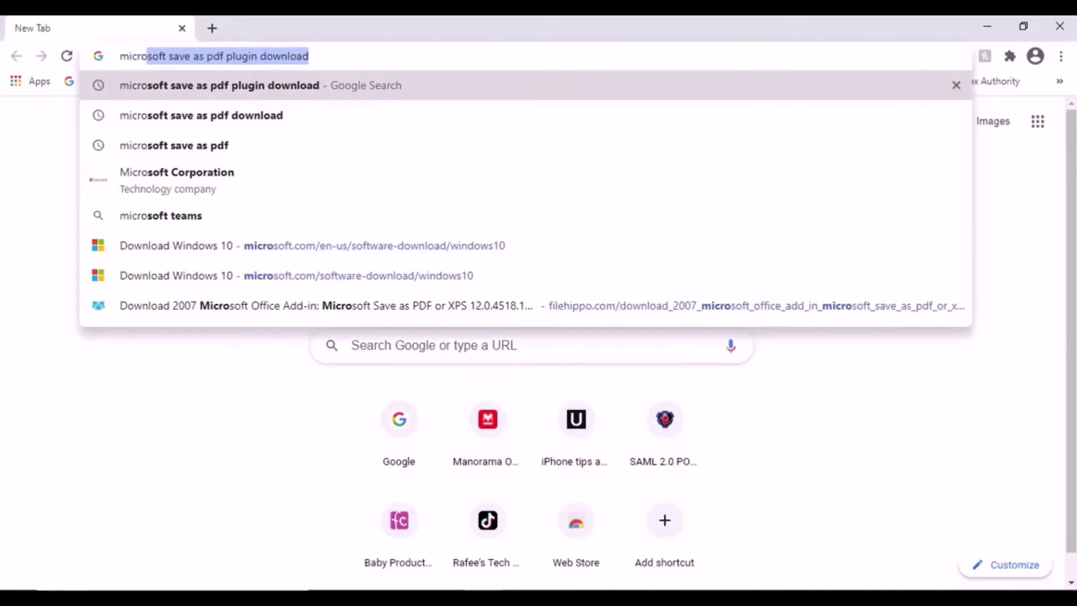
key(Return)
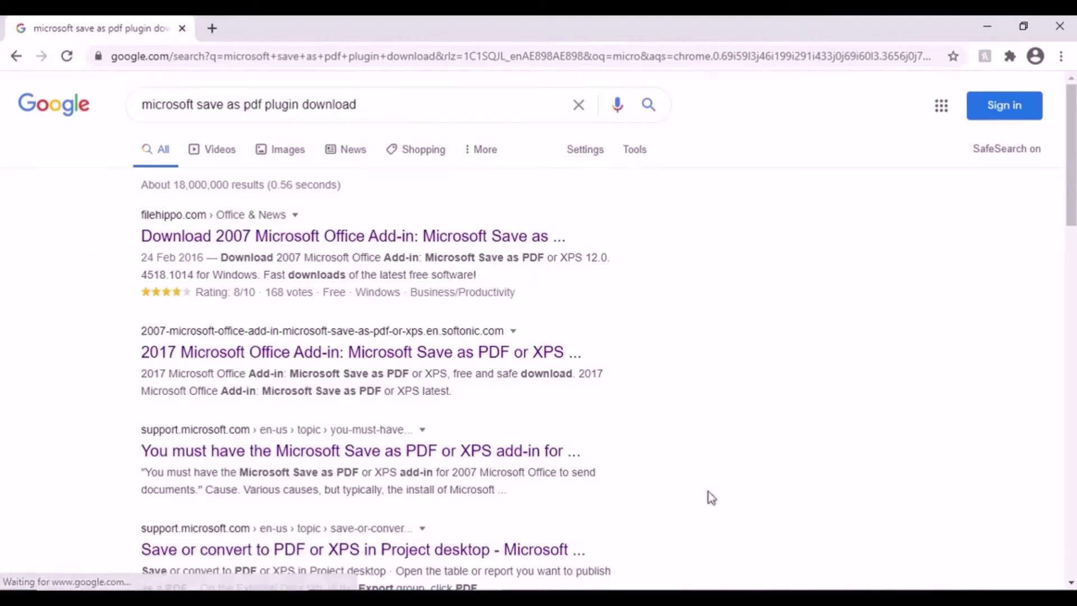
click(149, 242)
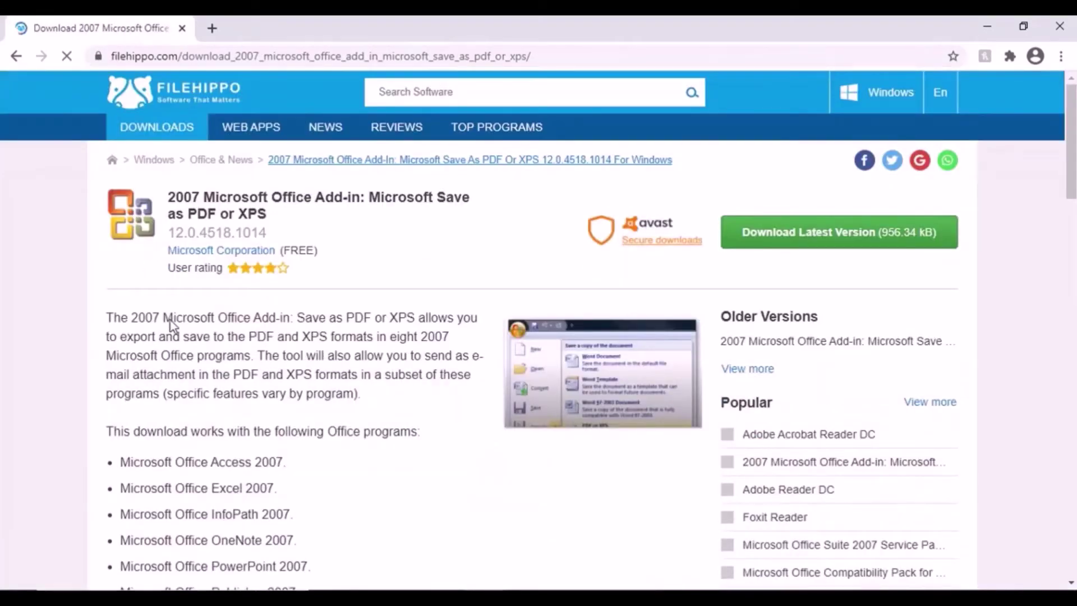
click(793, 245)
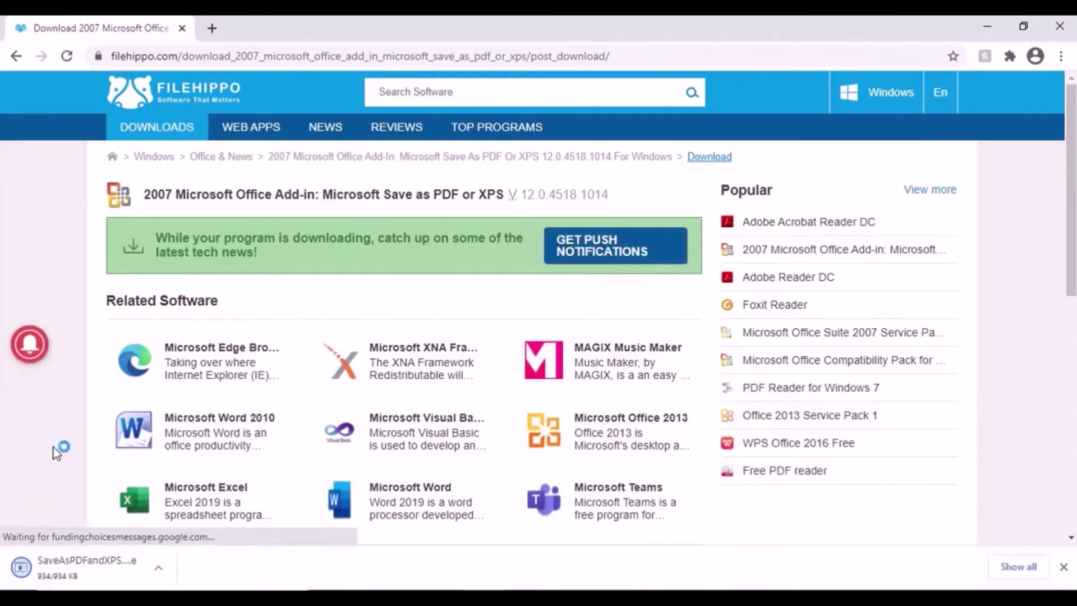
click(74, 571)
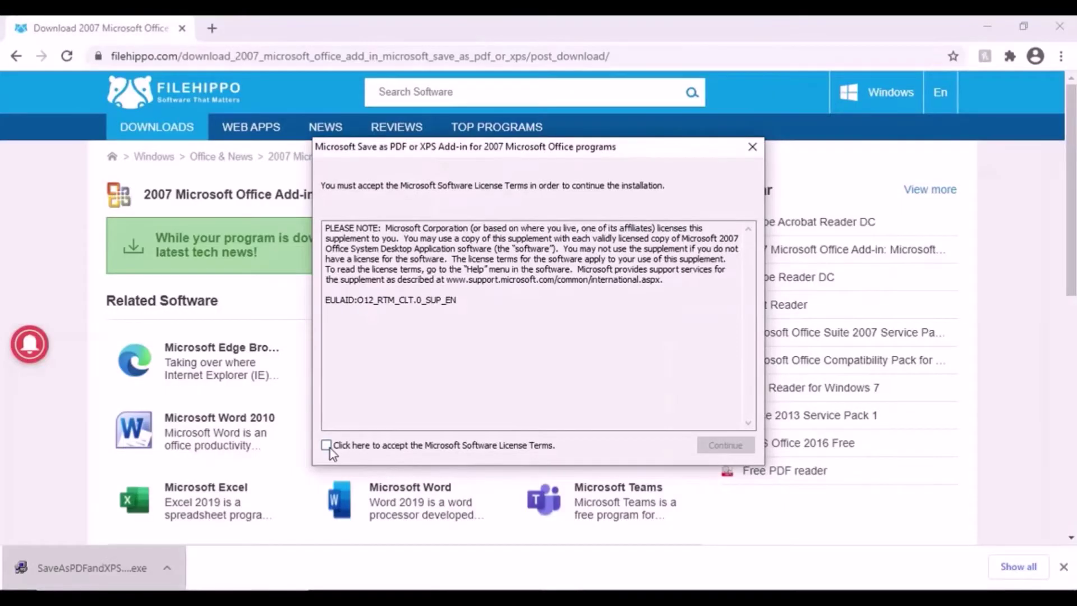
Accept the Microsoft licence terms, continue the install, and dismiss the completion message.
click(326, 445)
click(725, 445)
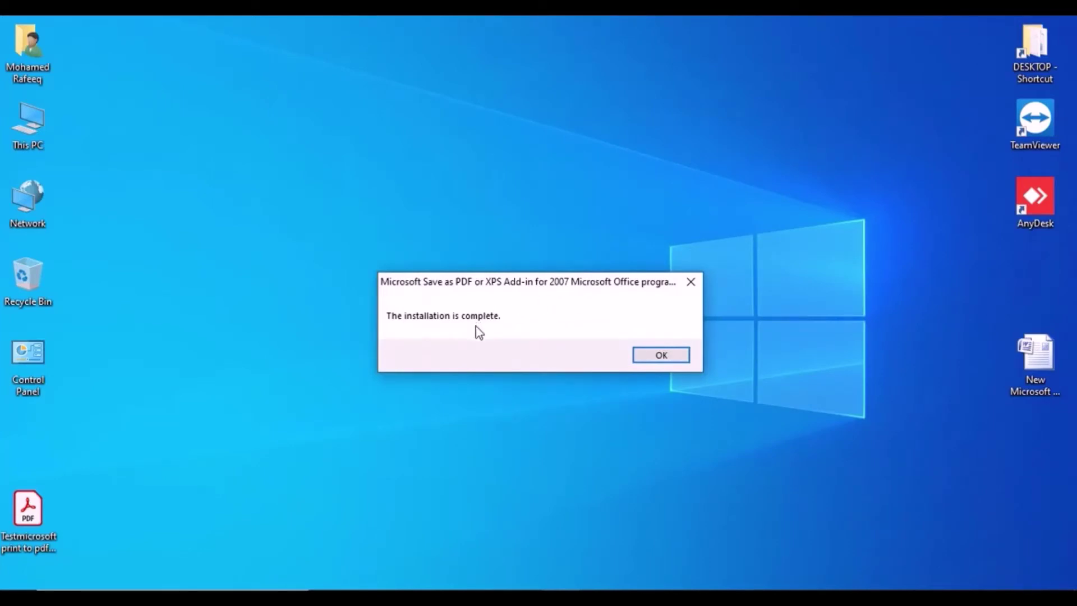
click(667, 356)
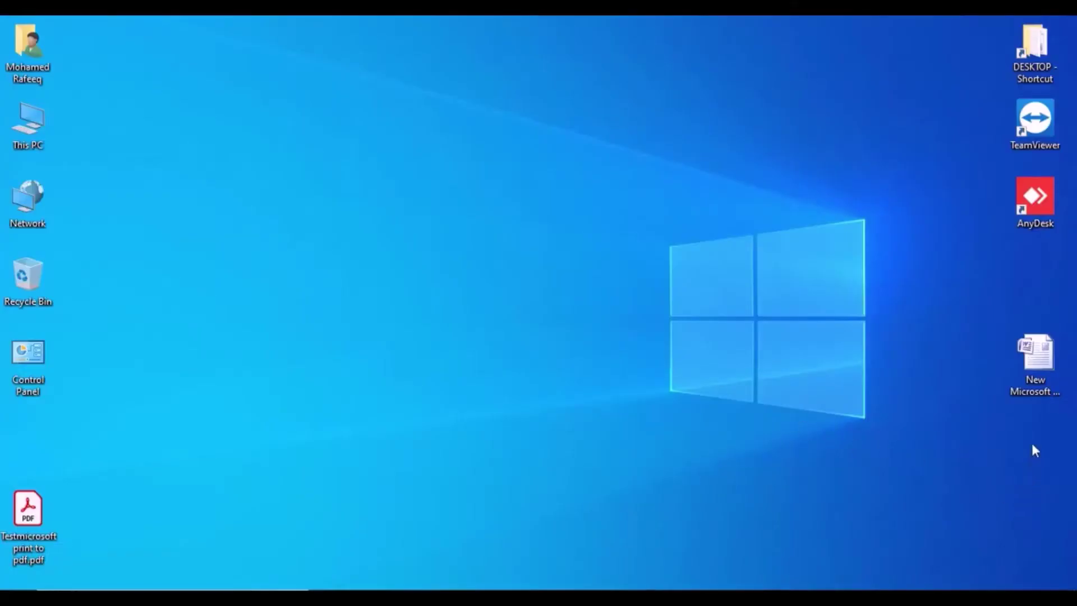
Reopen the Word test document and choose Save As PDF or XPS.
click(1036, 376)
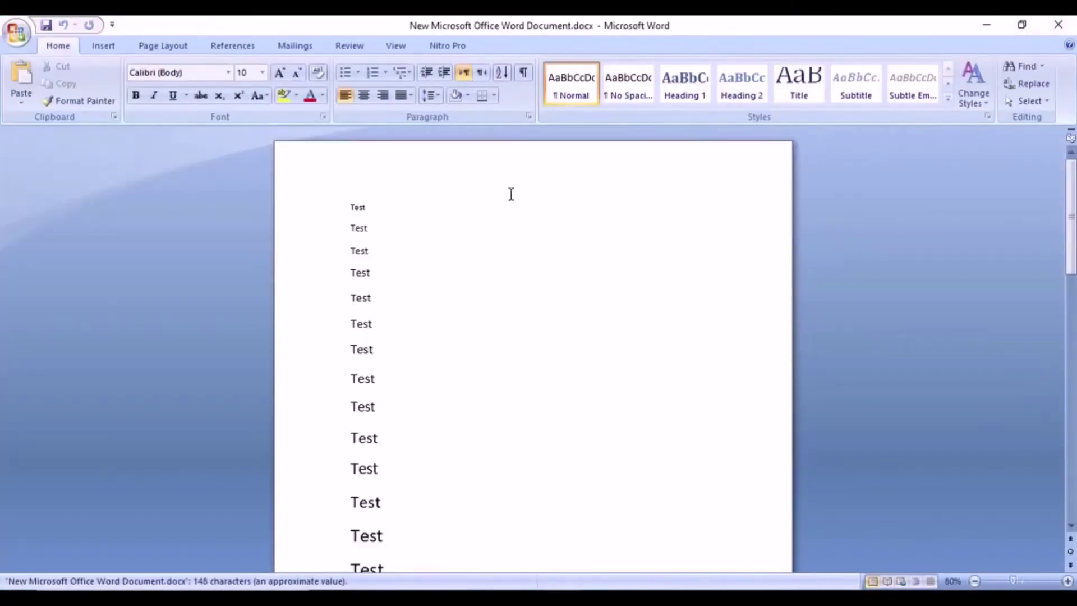
click(16, 35)
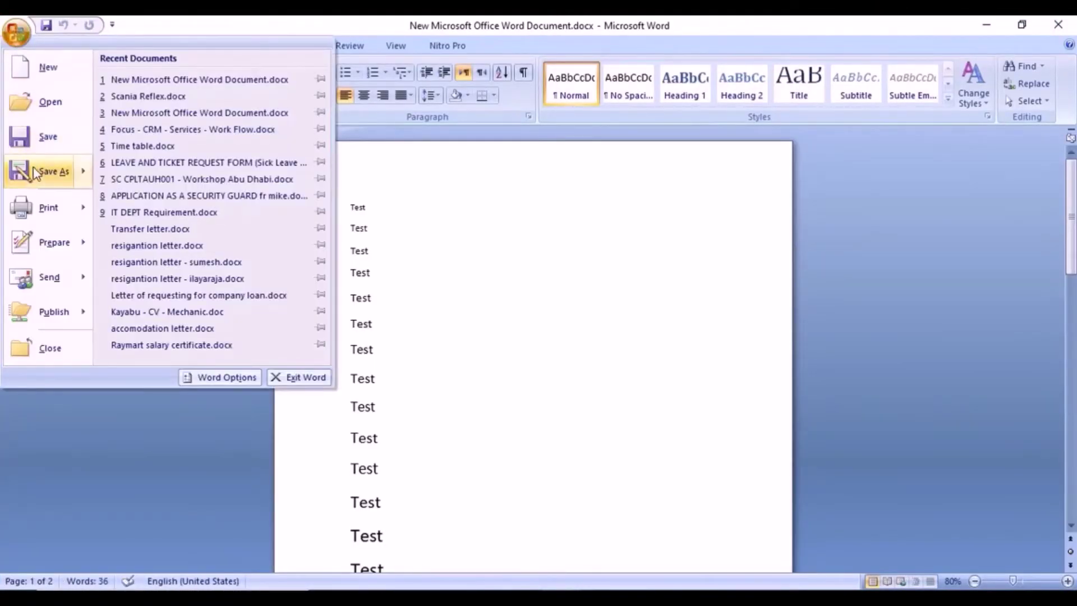
mouse_move(37, 177)
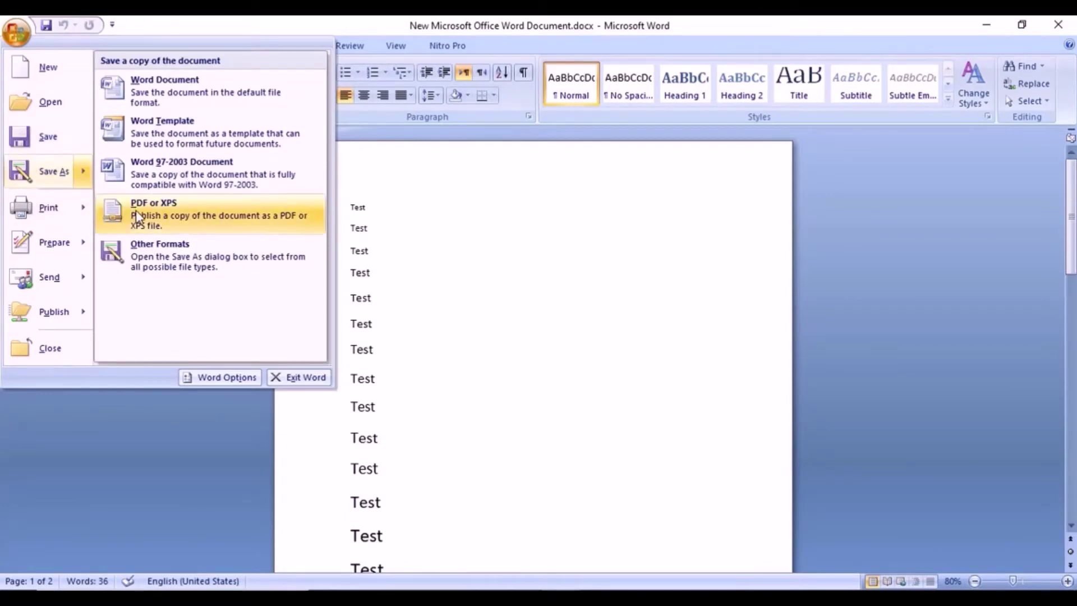
click(171, 220)
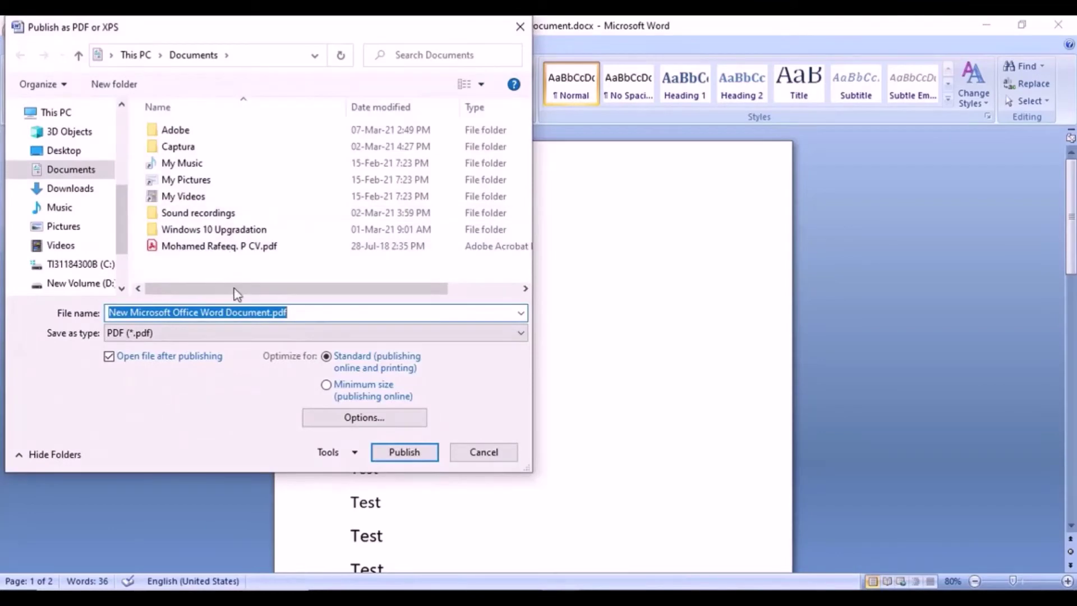
Publish it as 'testmicrosoftsave as pdf' to the Desktop.
text(test)
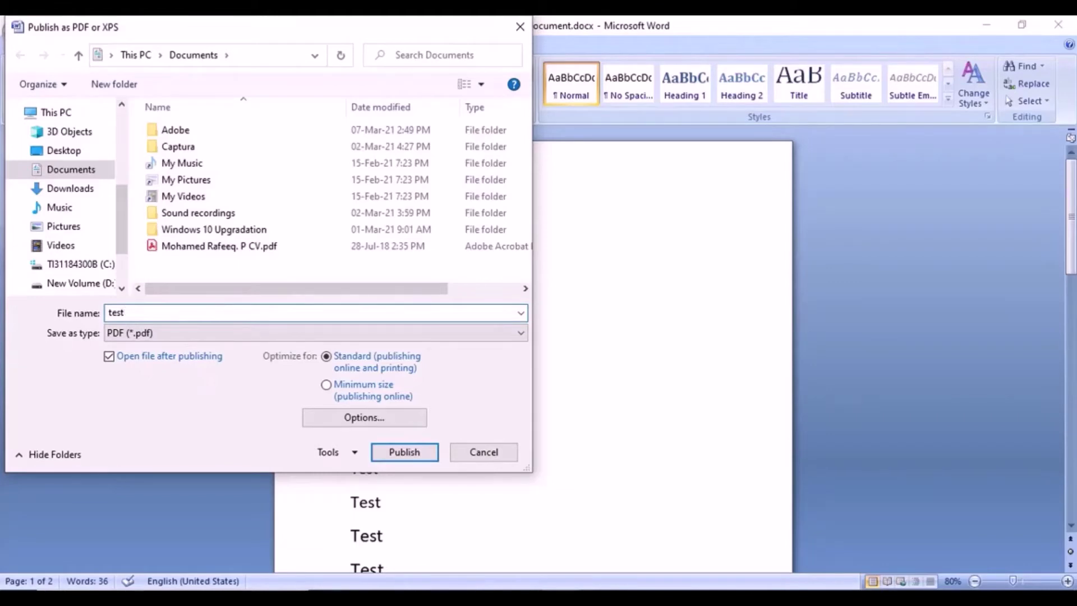
text(microsoftsave as pdf)
click(88, 150)
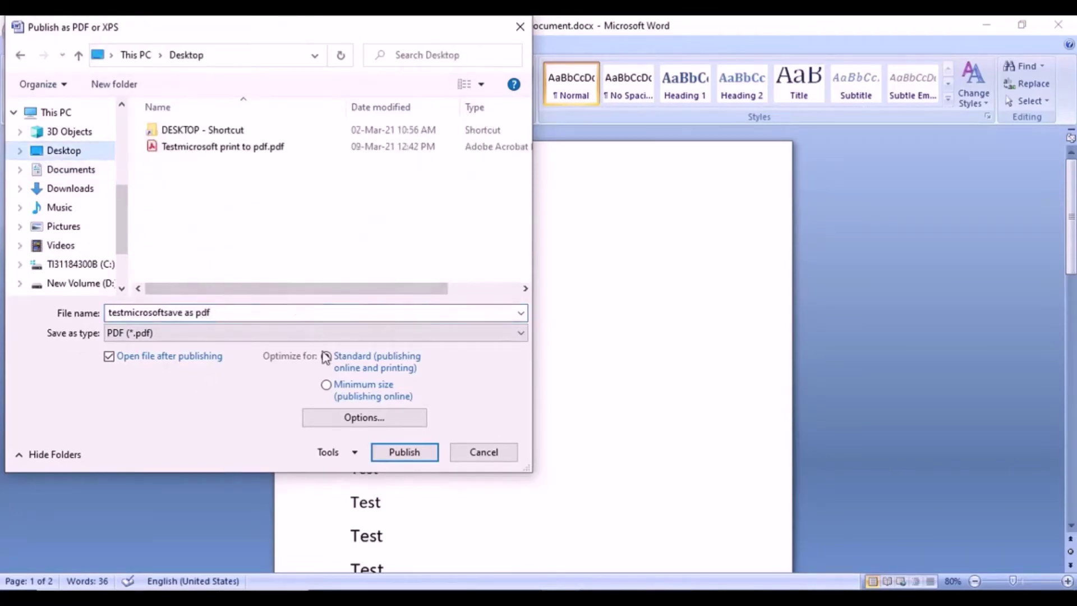
click(403, 452)
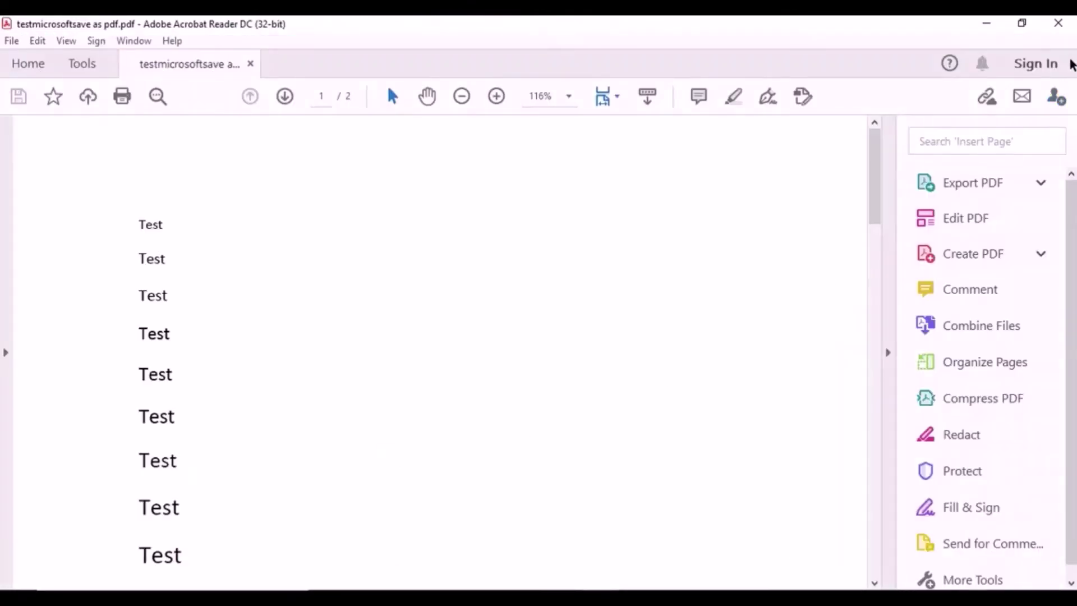
Close Acrobat and Word, reopen testmicrosoftsave as pdf.pdf, review both pages, and close it.
click(1058, 23)
click(1066, 25)
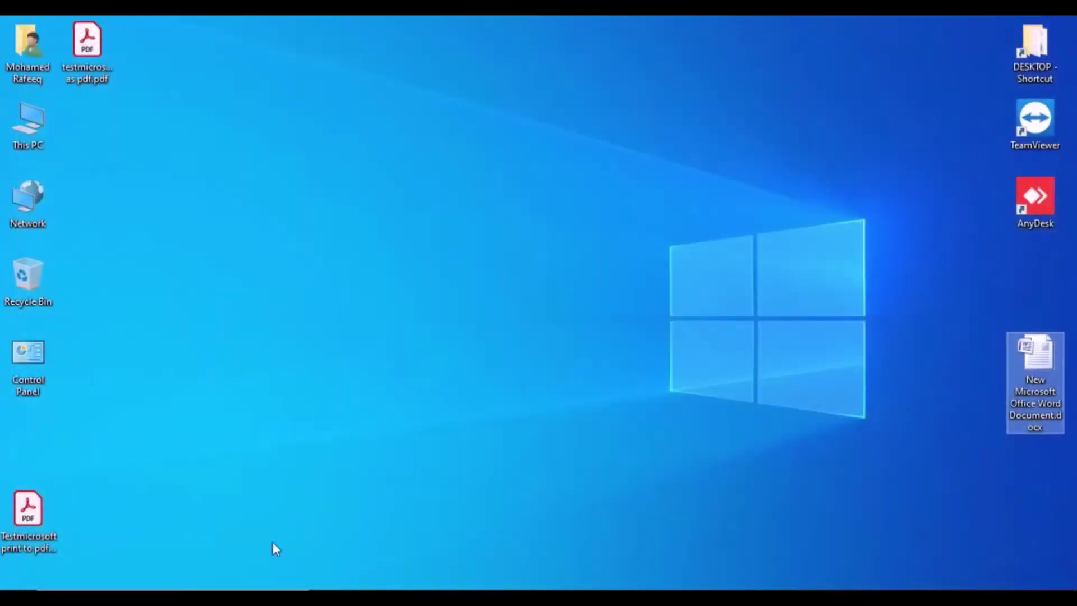
click(88, 62)
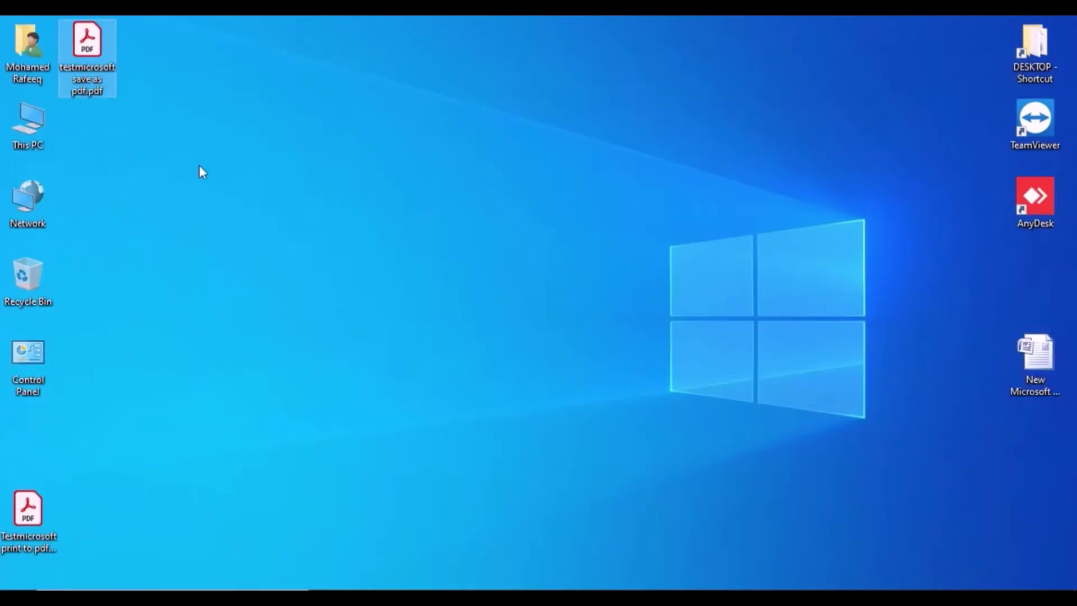
double_click(92, 83)
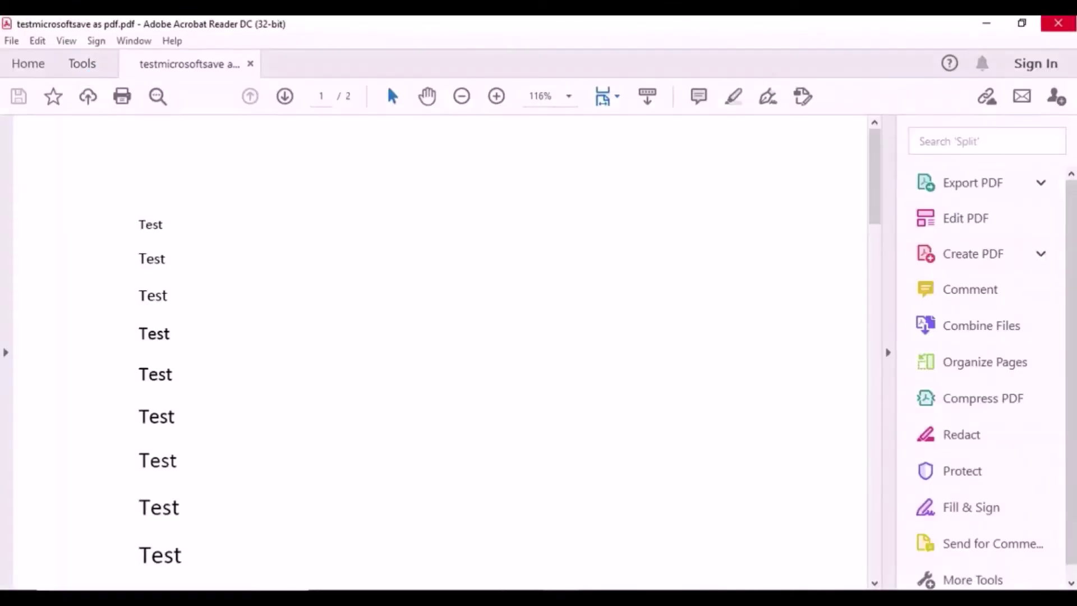
scroll(438, 432, down, 10)
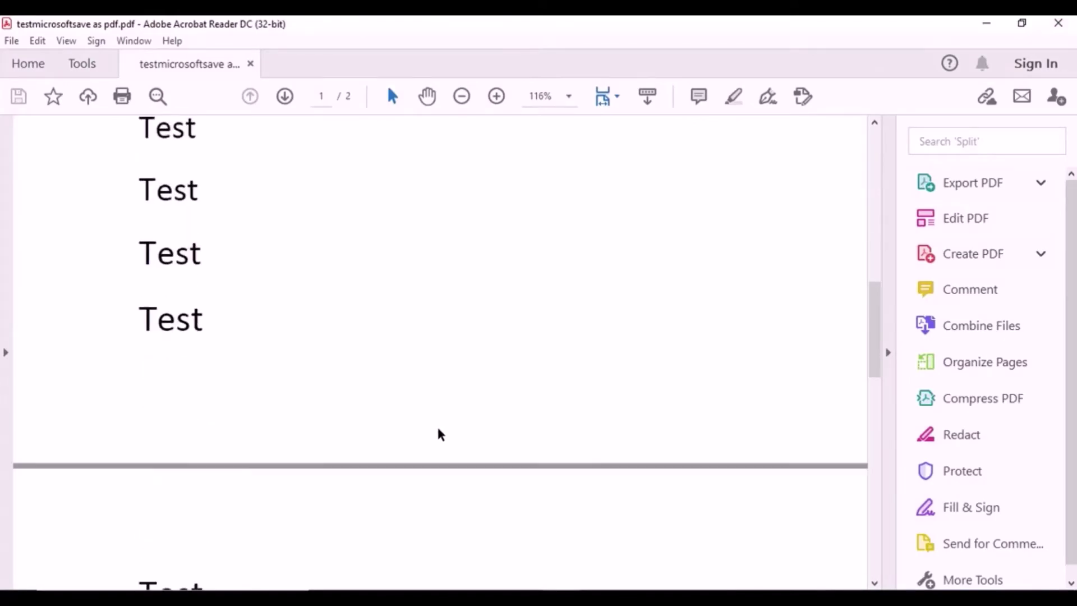
scroll(440, 446, down, 5)
click(1057, 23)
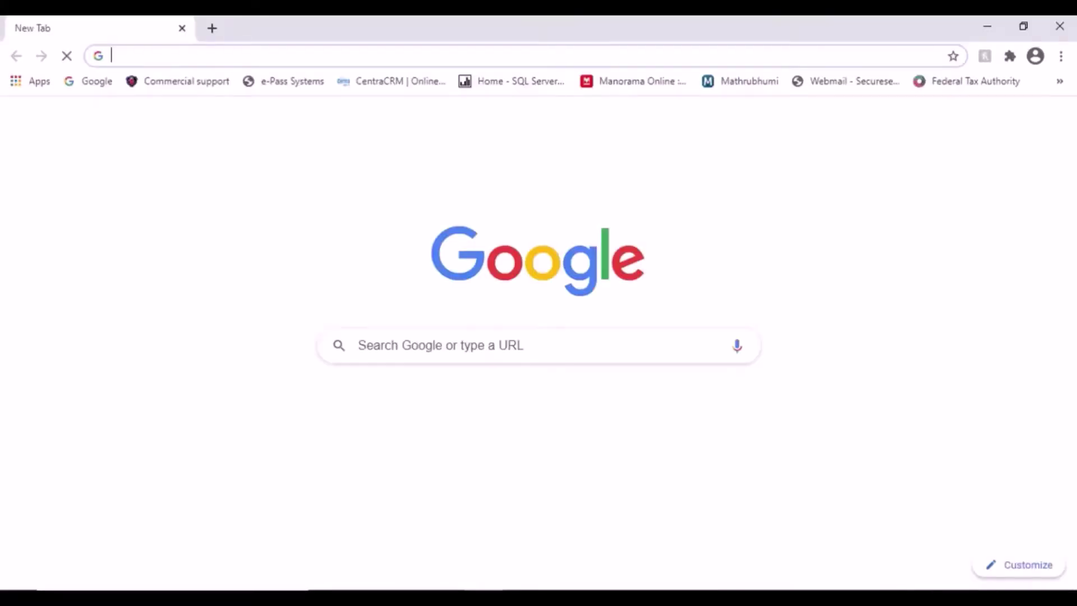
Search 'cute', download CutePDF Writer's free installer from cutepdf.com, and run CuteWriter (1).exe.
click(345, 56)
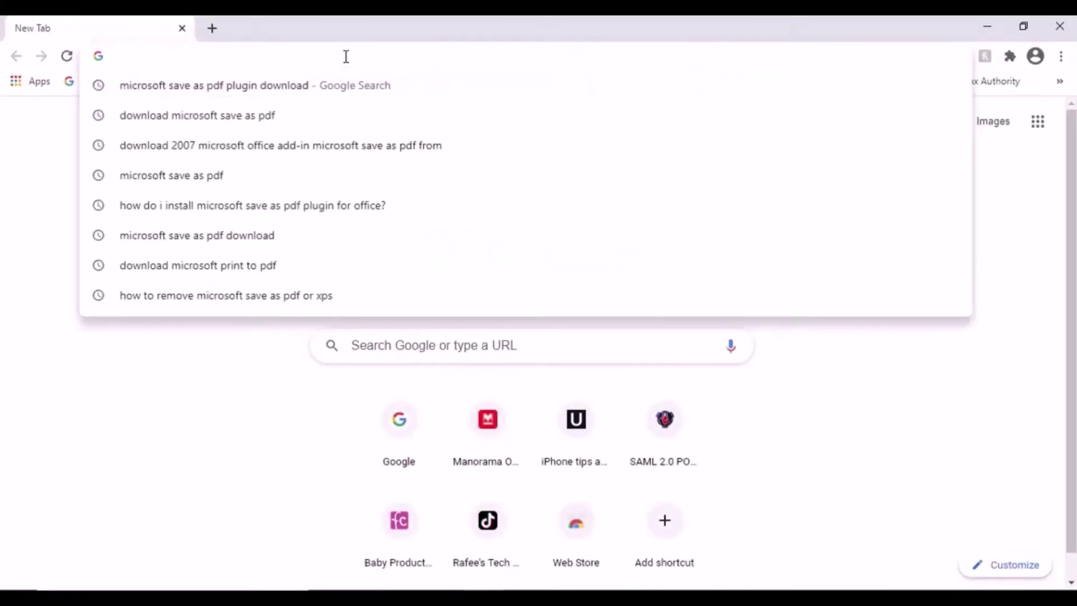
text(cute)
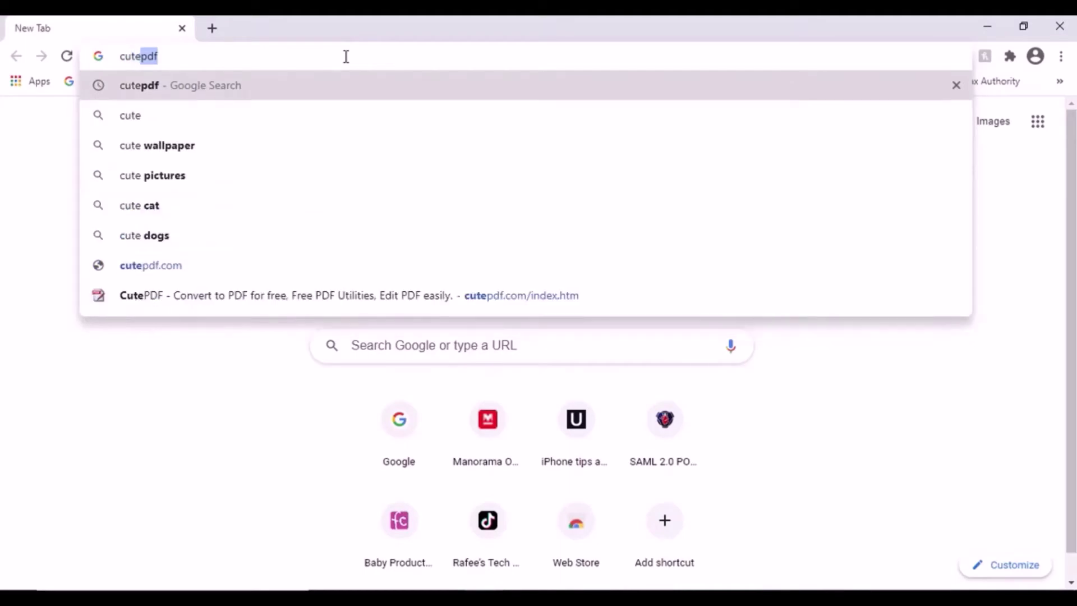
key(Return)
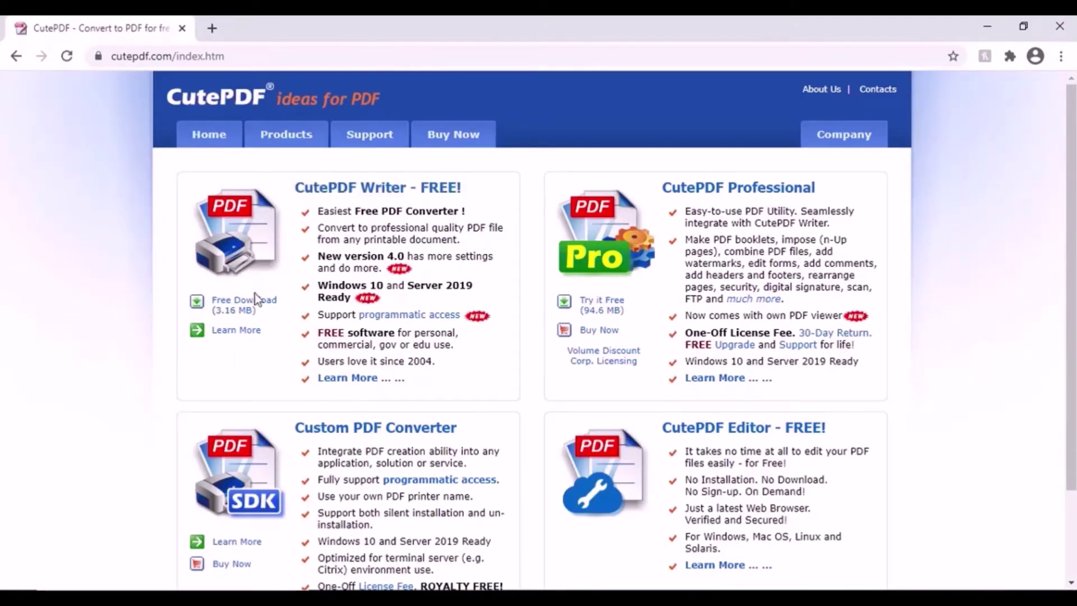
click(231, 311)
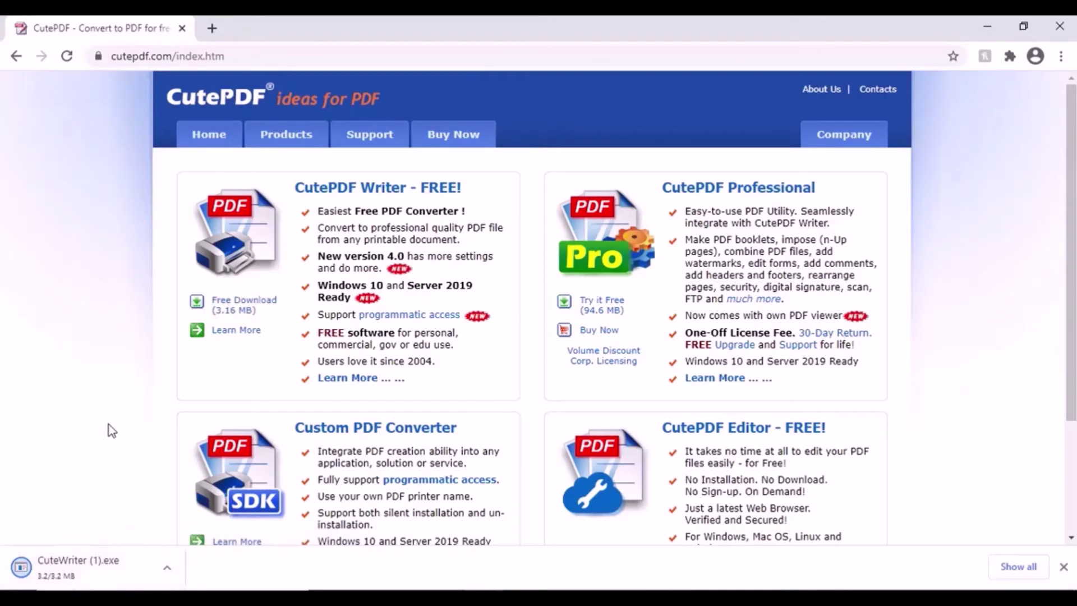
click(101, 566)
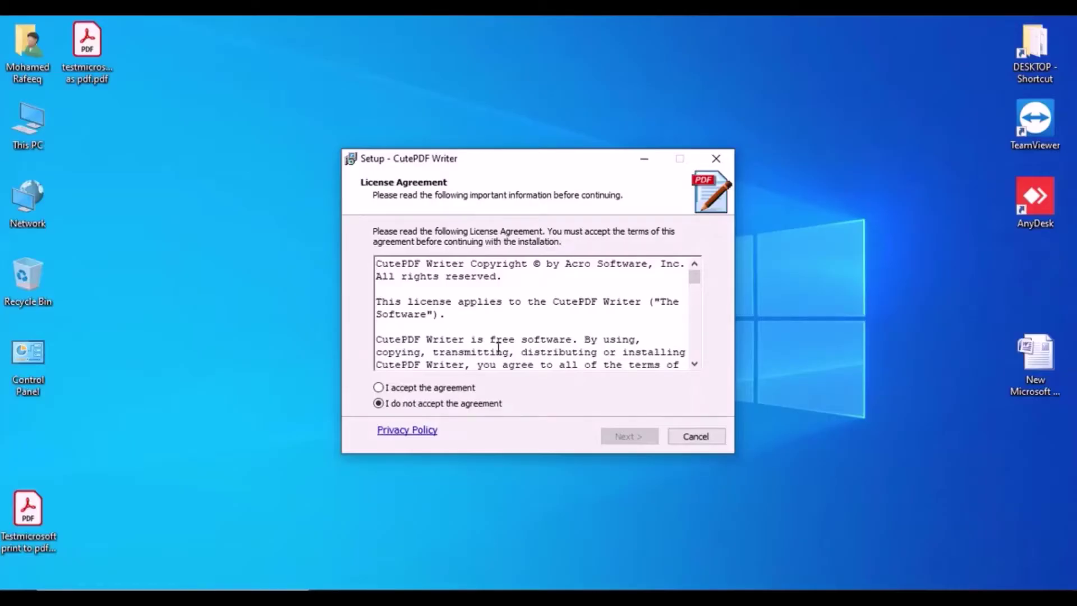
Accept the licence, install to the default CutePDF Writer folder, and accept the PS2PDF converter download.
click(400, 389)
click(625, 440)
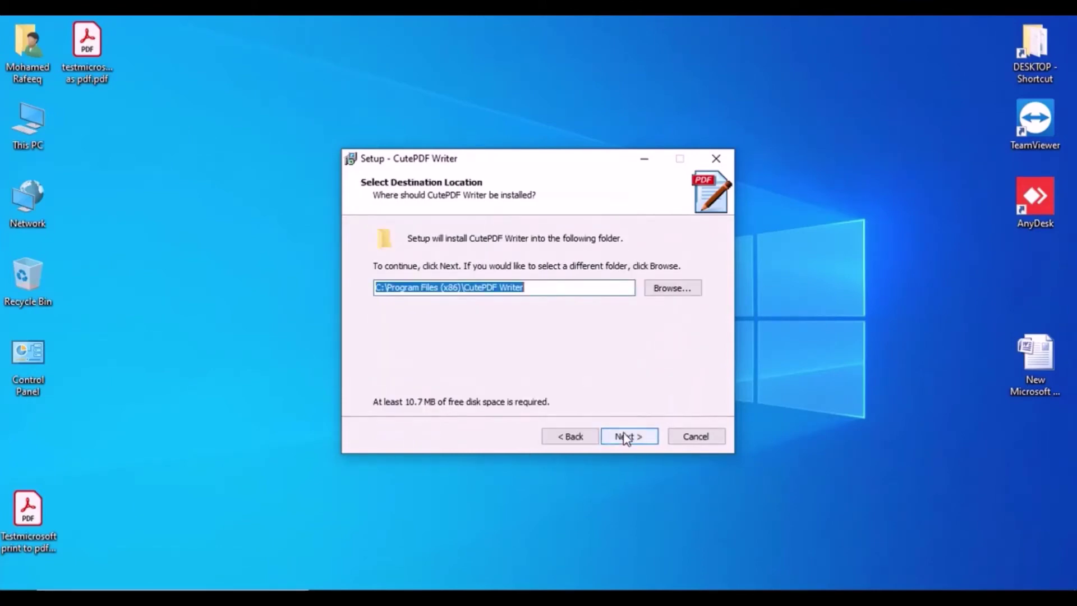
click(631, 441)
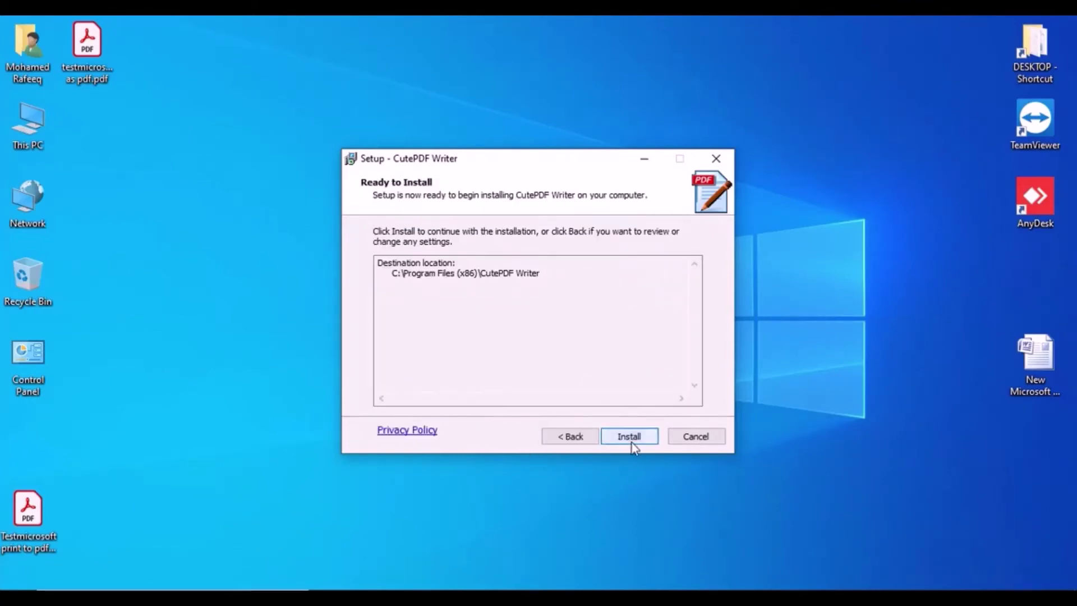
click(629, 437)
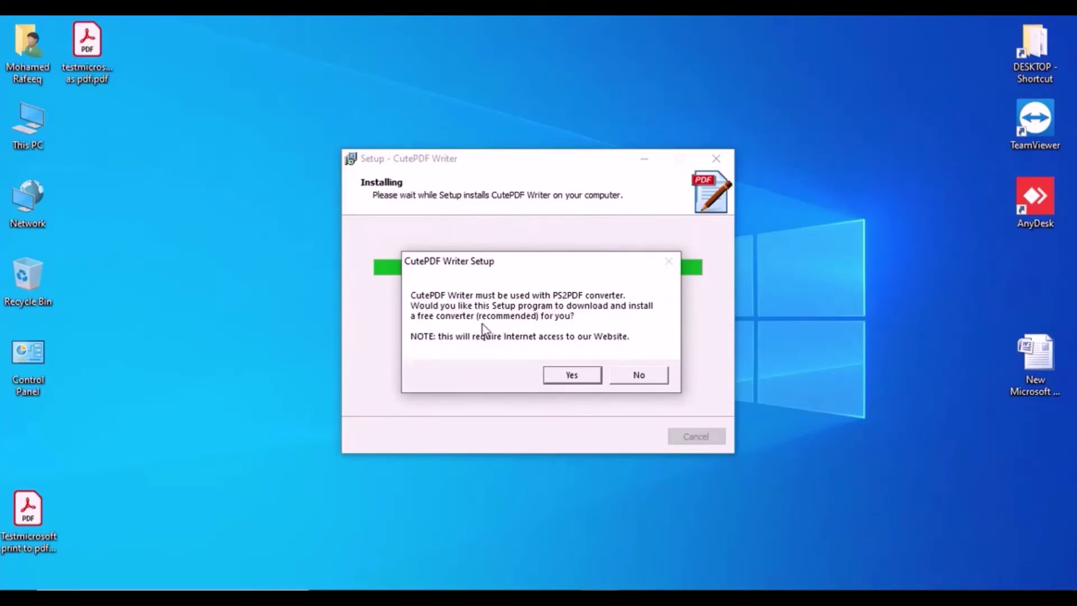
click(572, 375)
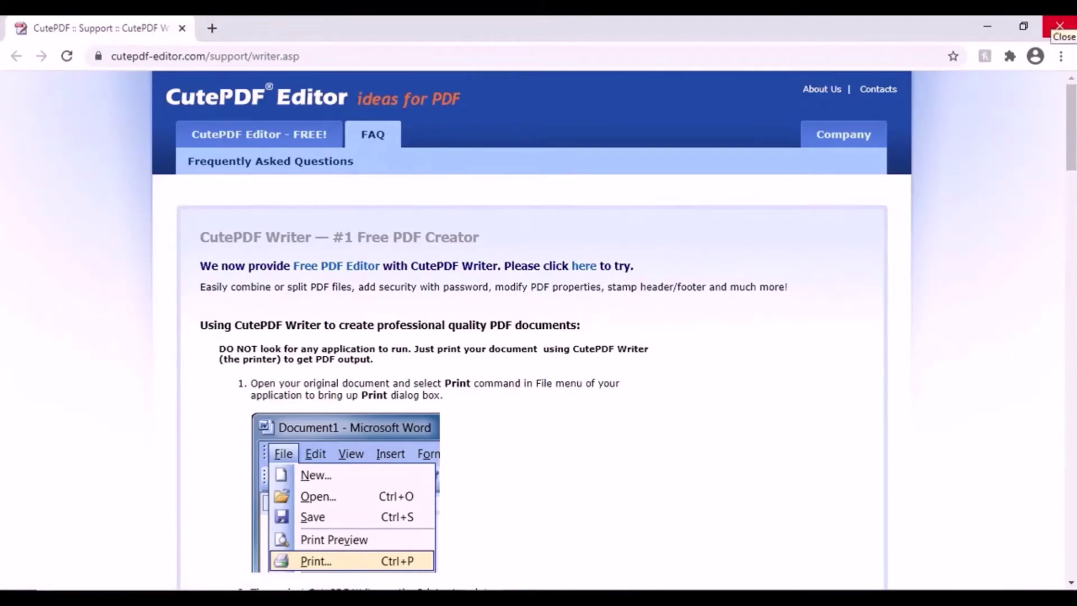
Close Chrome and reopen New Microsoft Office Word Document.docx from the desktop.
click(1059, 26)
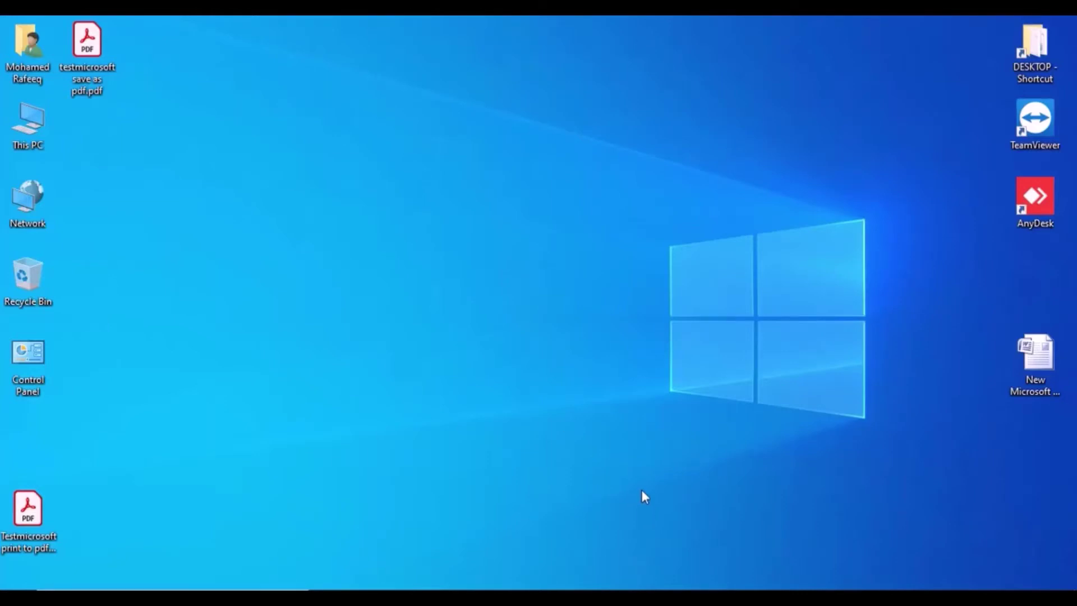
click(1038, 368)
double_click(1039, 369)
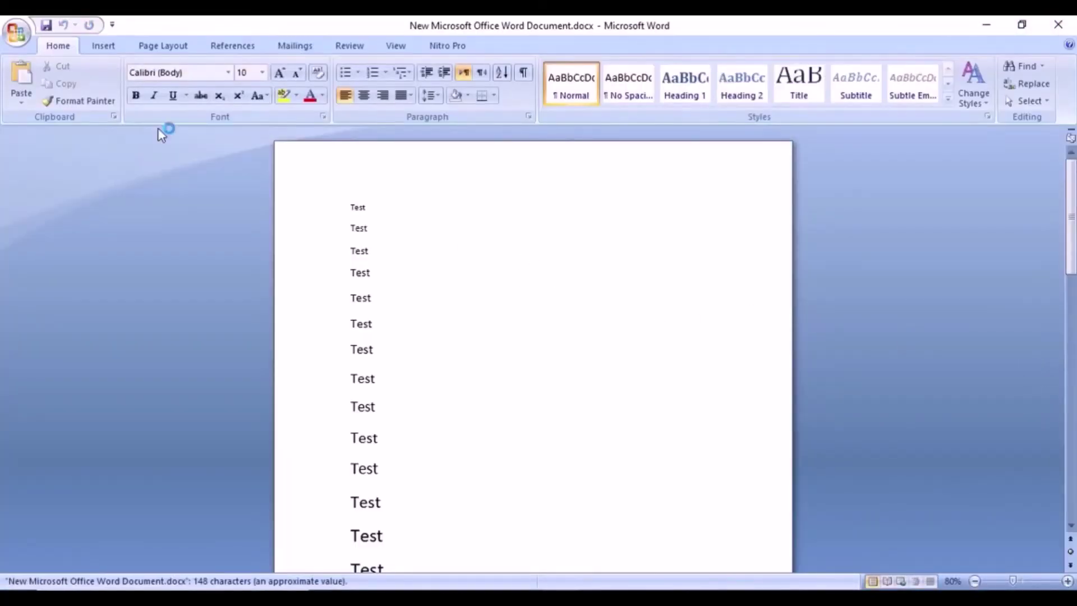
Print the Test document using the CutePDF Writer printer.
click(14, 35)
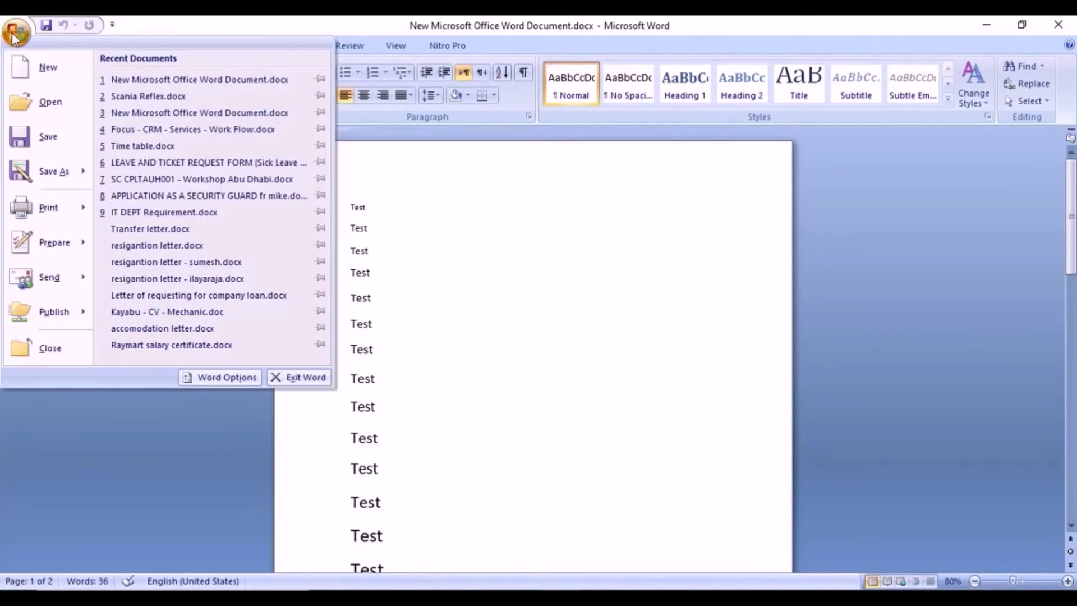
key(Escape)
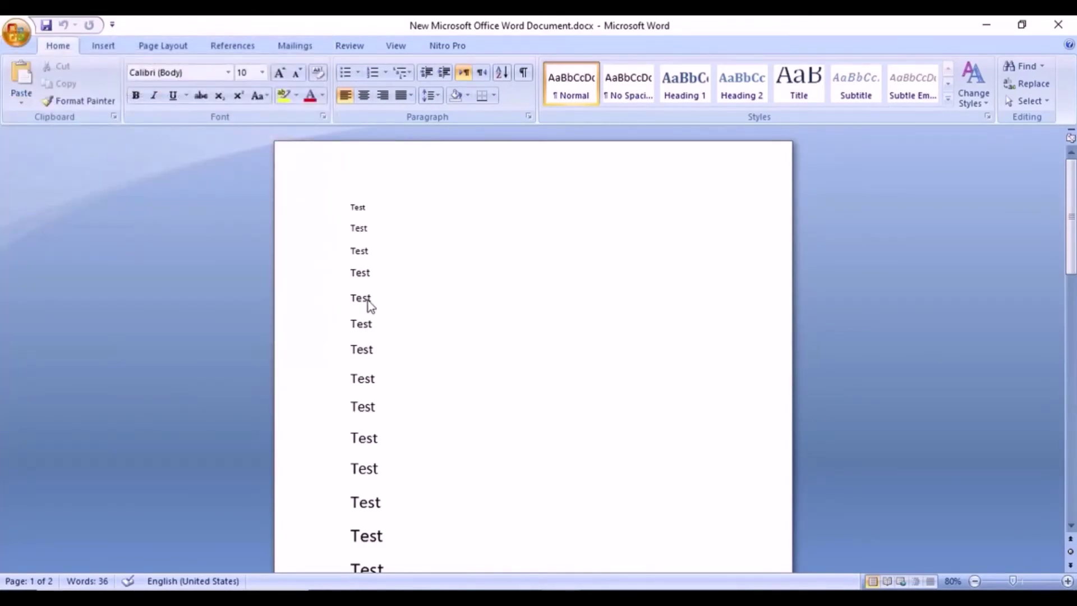
key(ctrl+p)
click(647, 175)
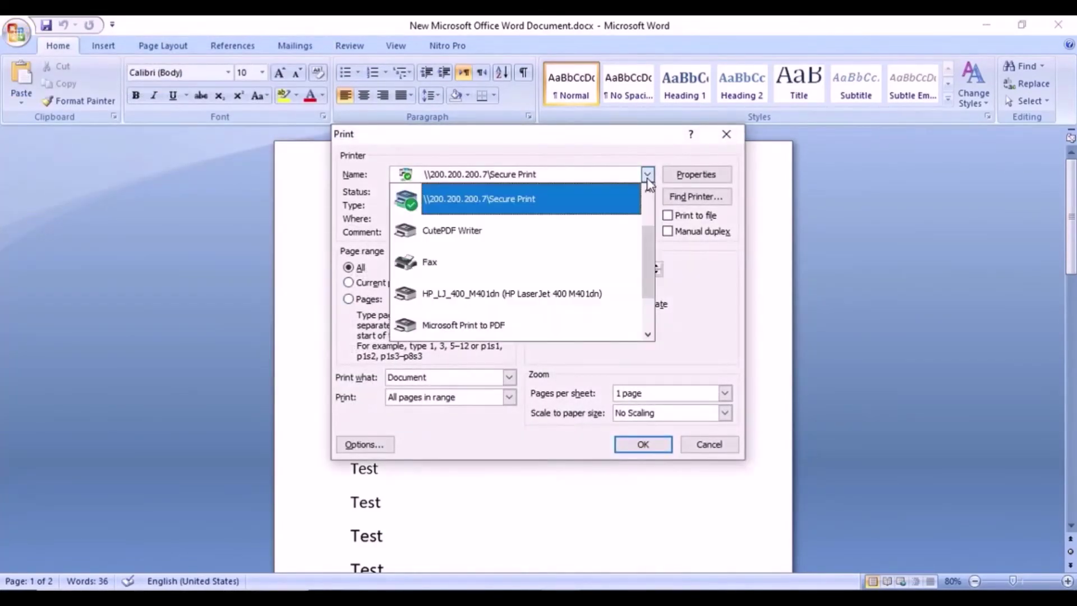
click(498, 241)
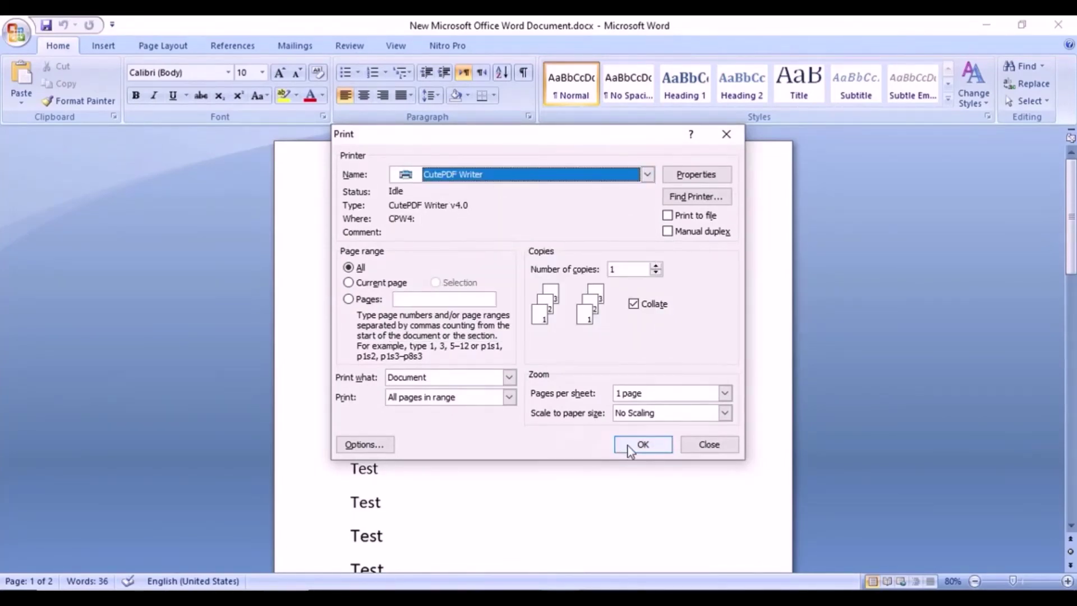
click(643, 444)
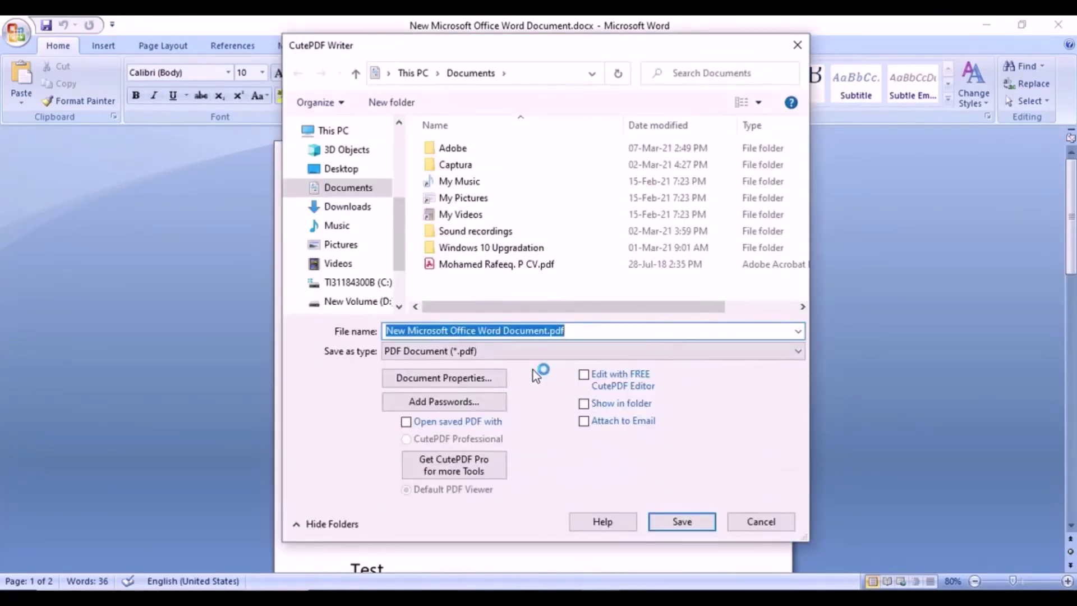
Save the CutePDF output as 'testcutepdf' on the Desktop.
text(tet)
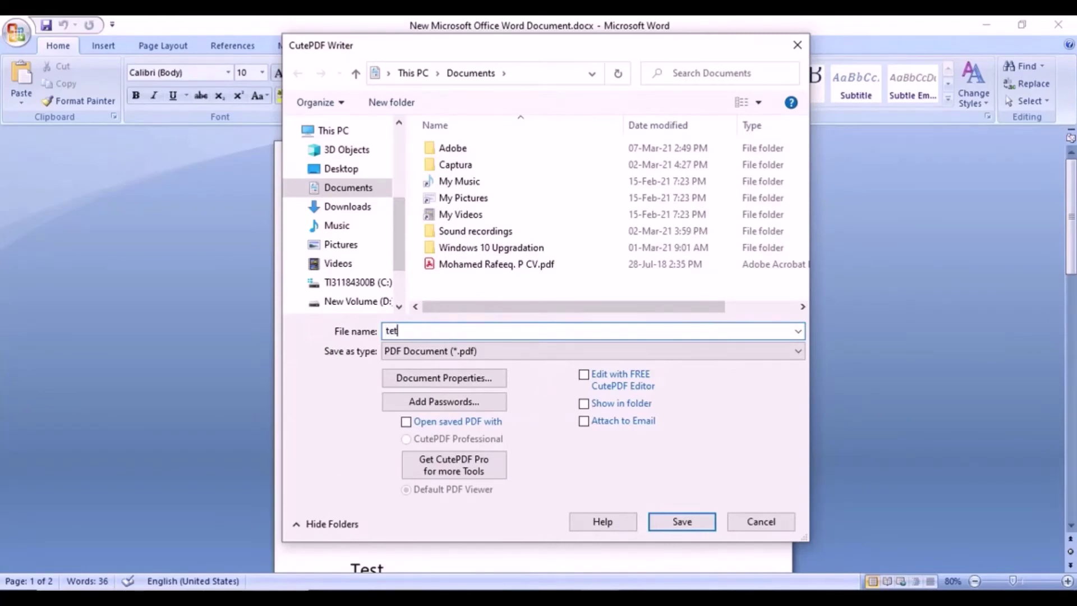
key(BackSpace)
text(stcutepdf)
click(344, 169)
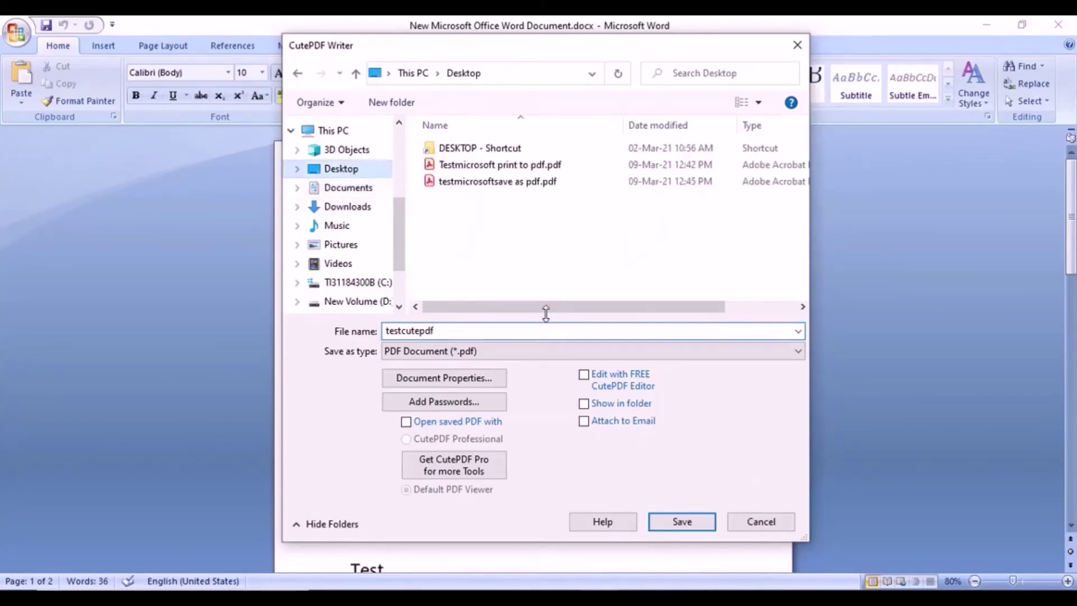
click(661, 517)
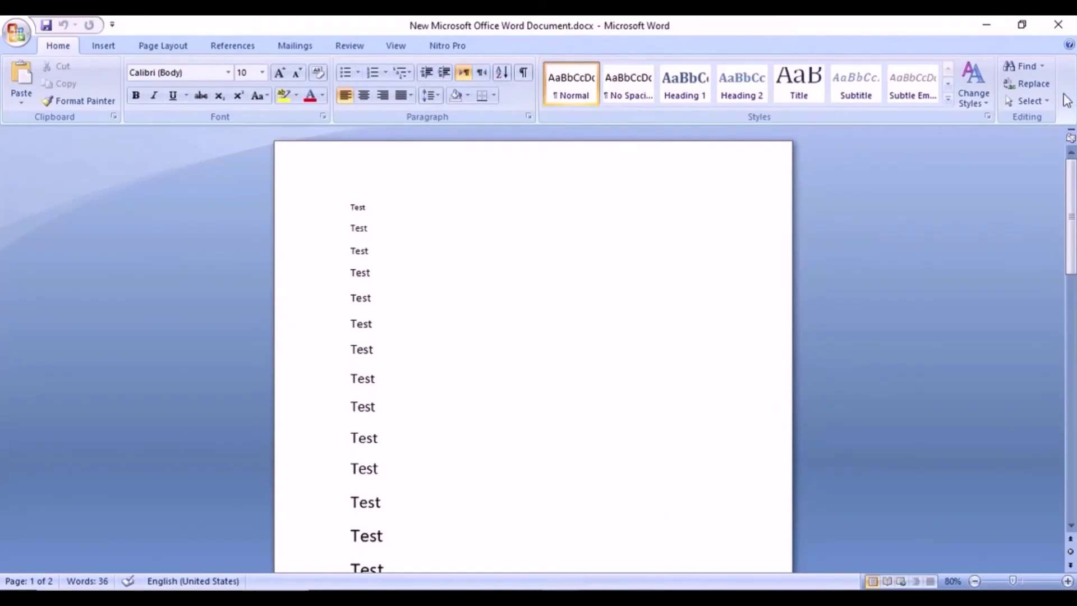
Close Word, then open testcutepdf.pdf from the desktop in Acrobat and scroll through its two pages.
click(1058, 25)
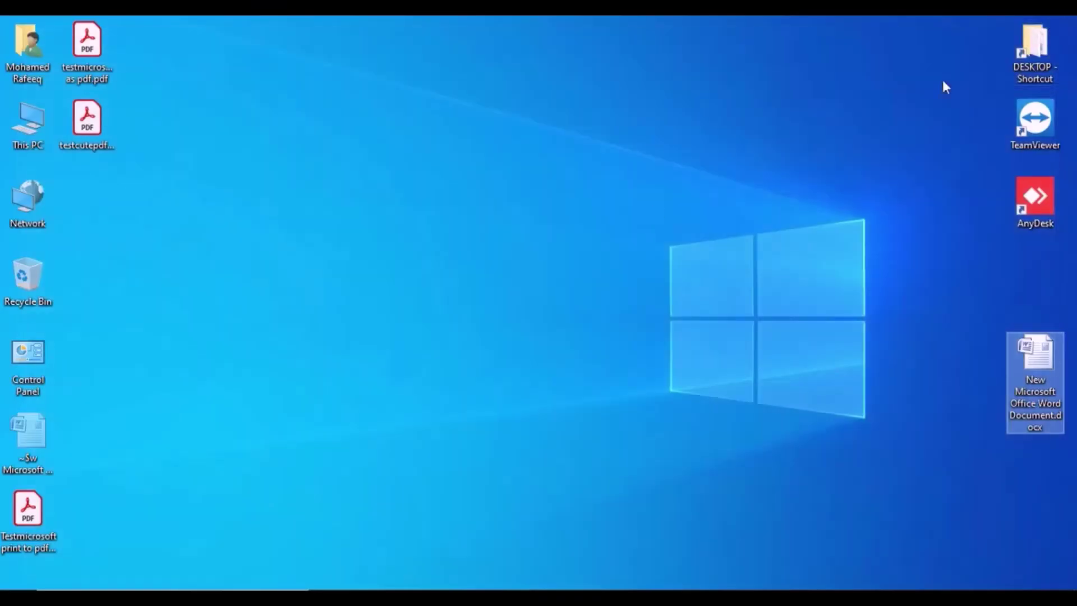
click(93, 151)
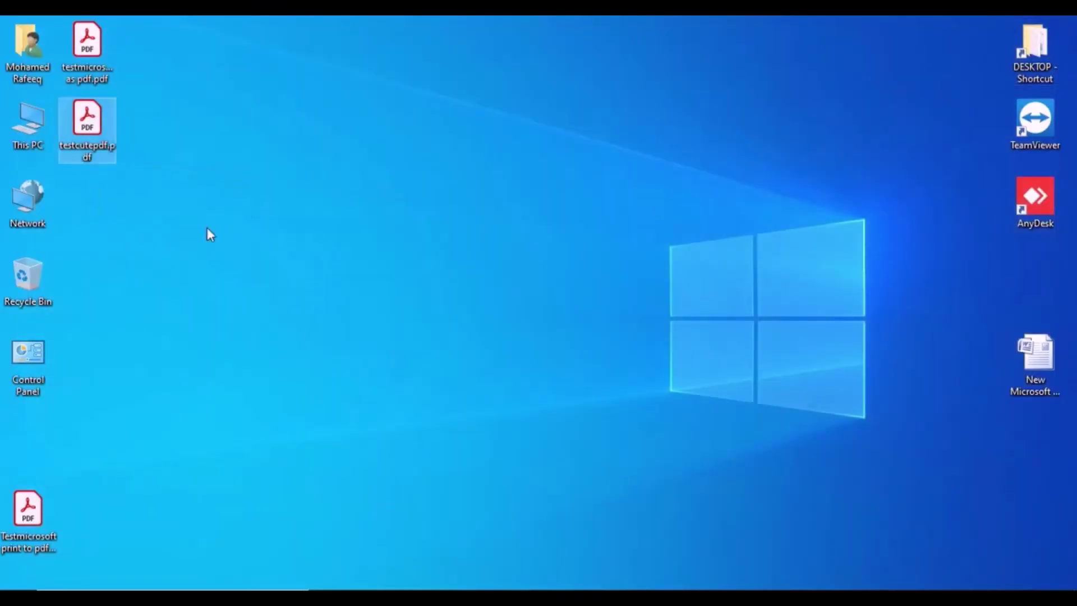
double_click(94, 145)
scroll(514, 325, down, 5)
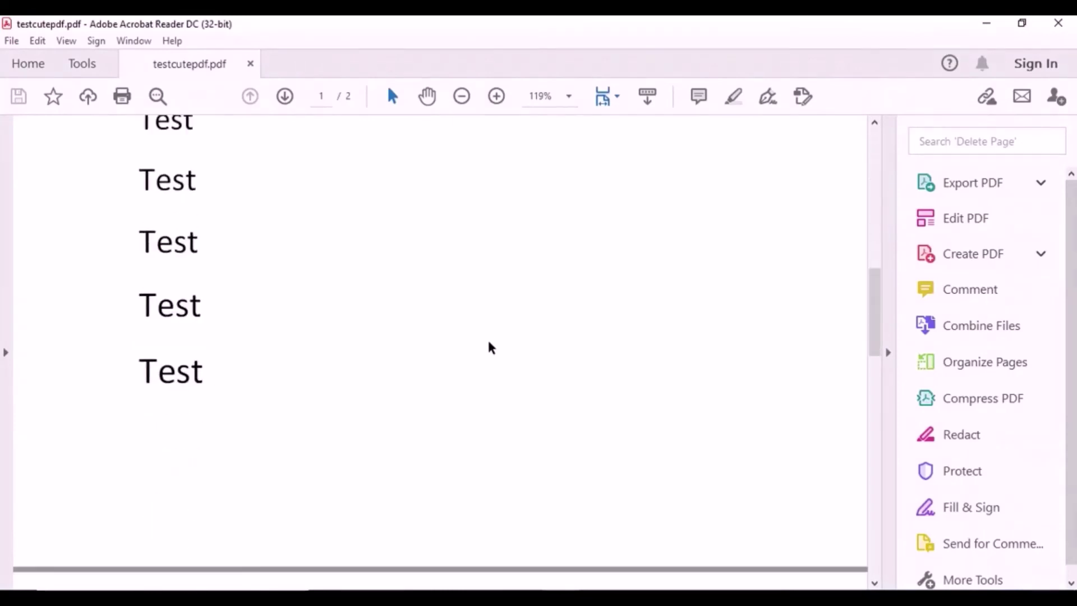
scroll(495, 363, down, 10)
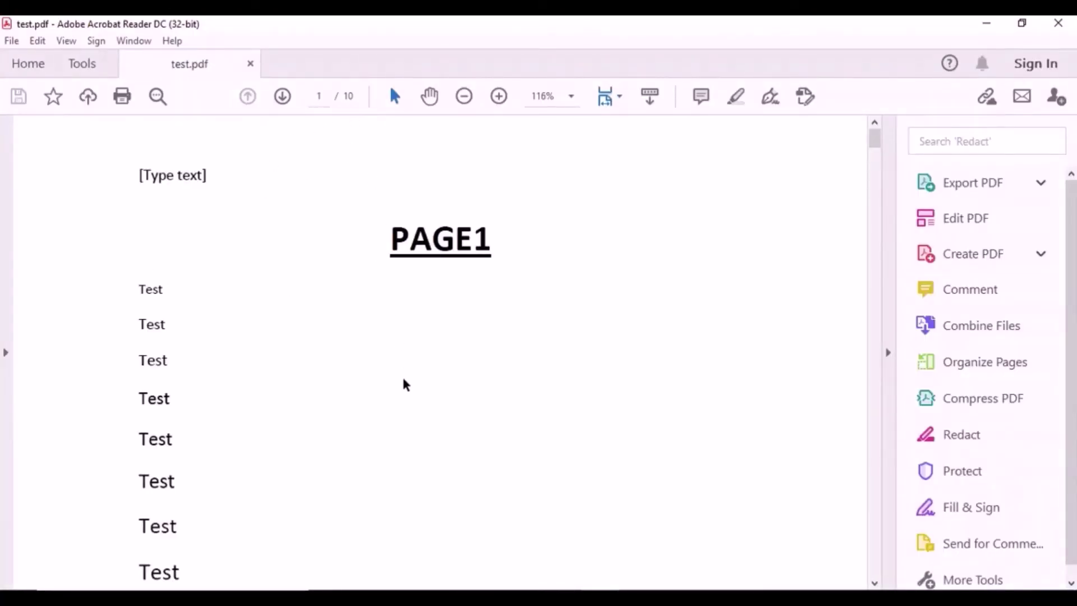
Go to page 5 of test.pdf and print with CutePDF Writer as the printer.
scroll(399, 393, down, 5)
scroll(391, 392, down, 5)
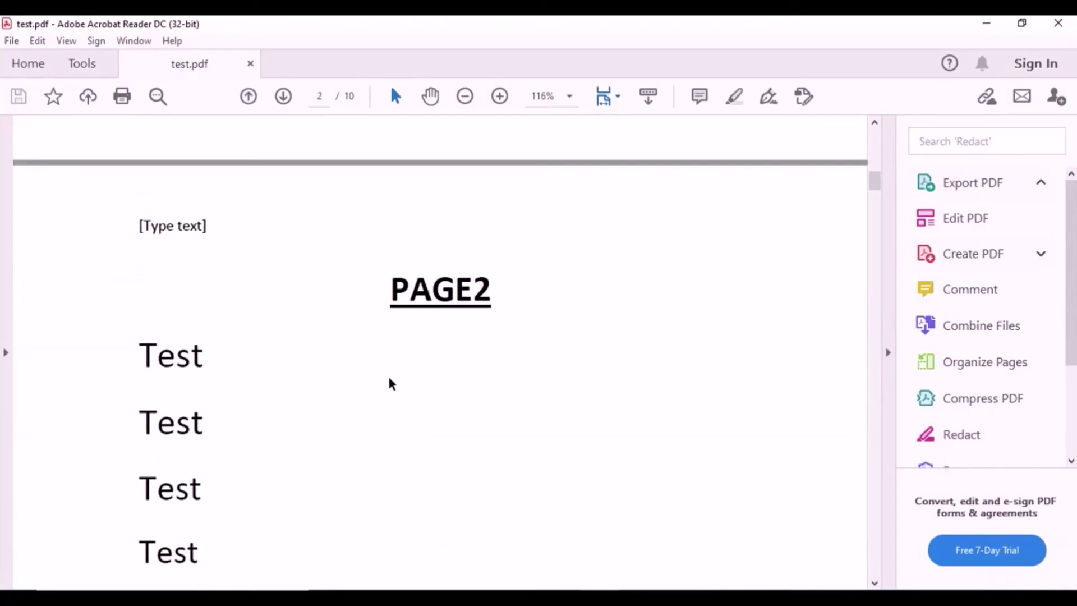
scroll(381, 404, down, 3)
drag(875, 215, 876, 324)
scroll(470, 368, down, 3)
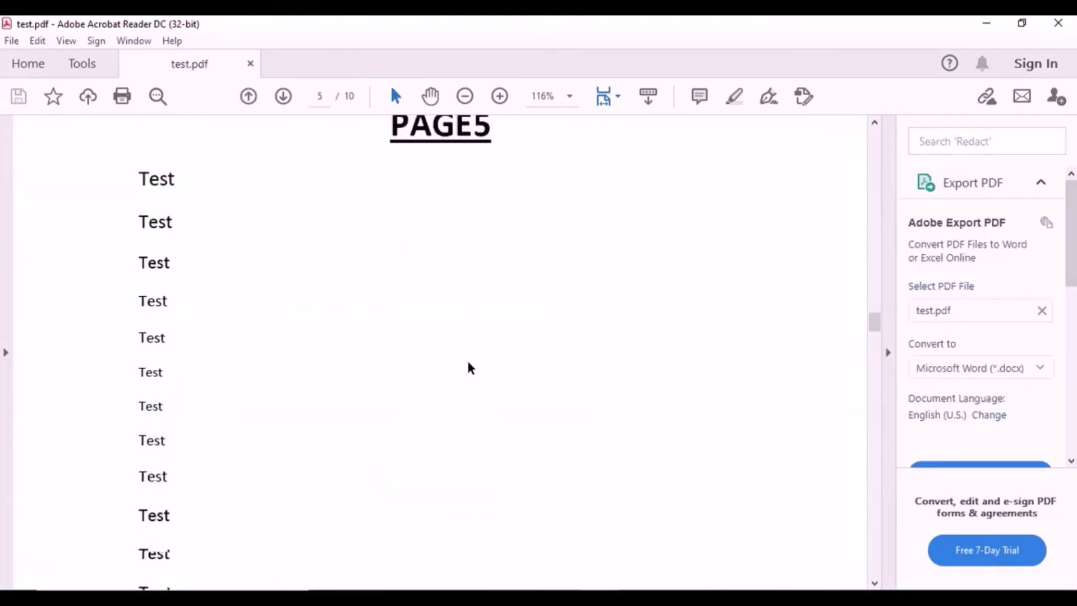
scroll(471, 368, up, 2)
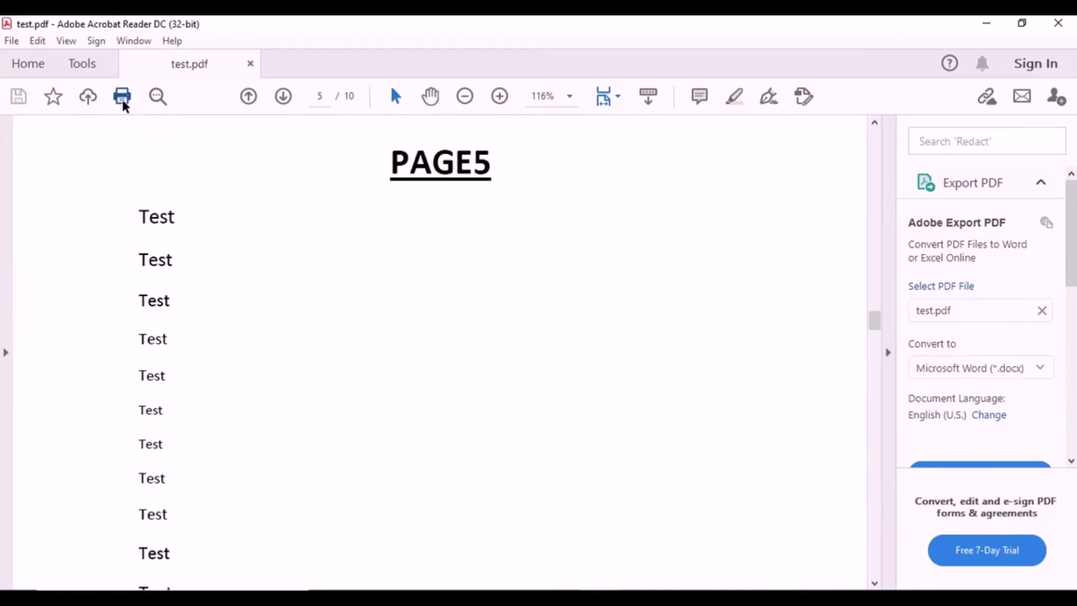
key(ctrl+p)
click(491, 128)
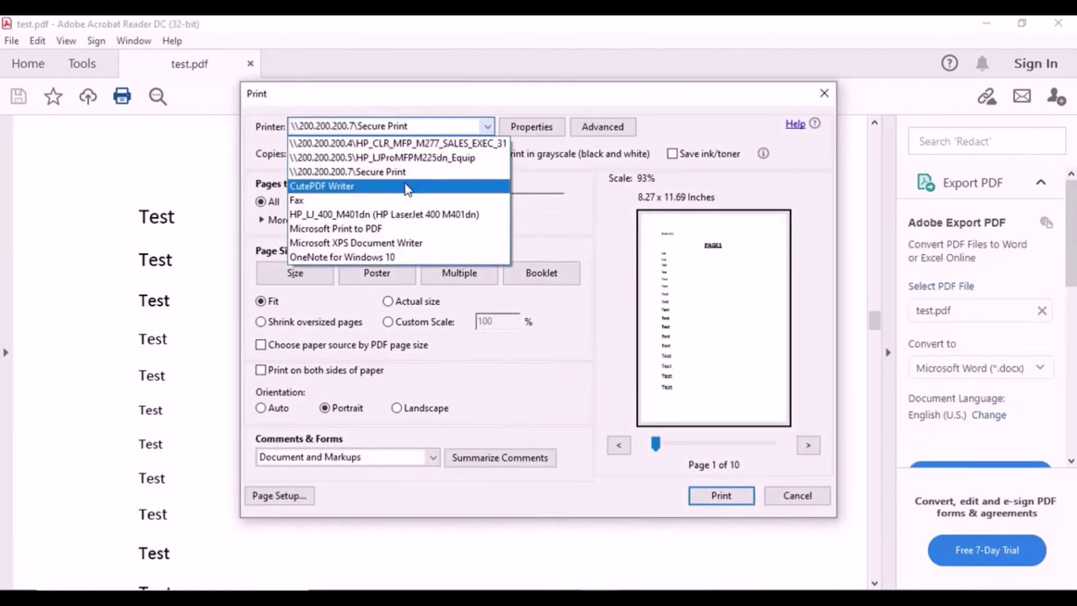
click(405, 184)
click(488, 127)
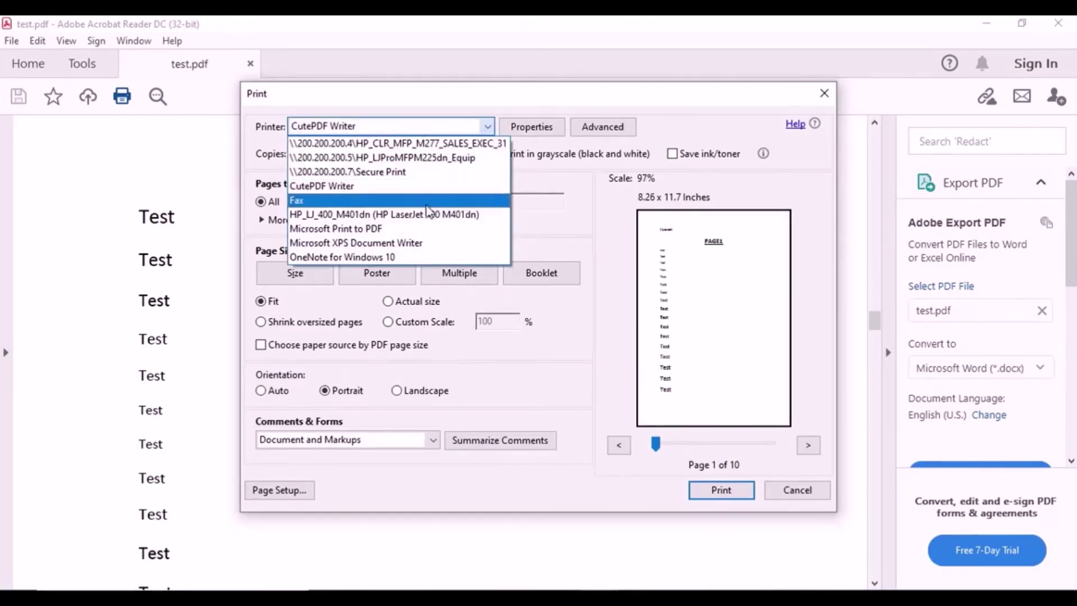
click(425, 187)
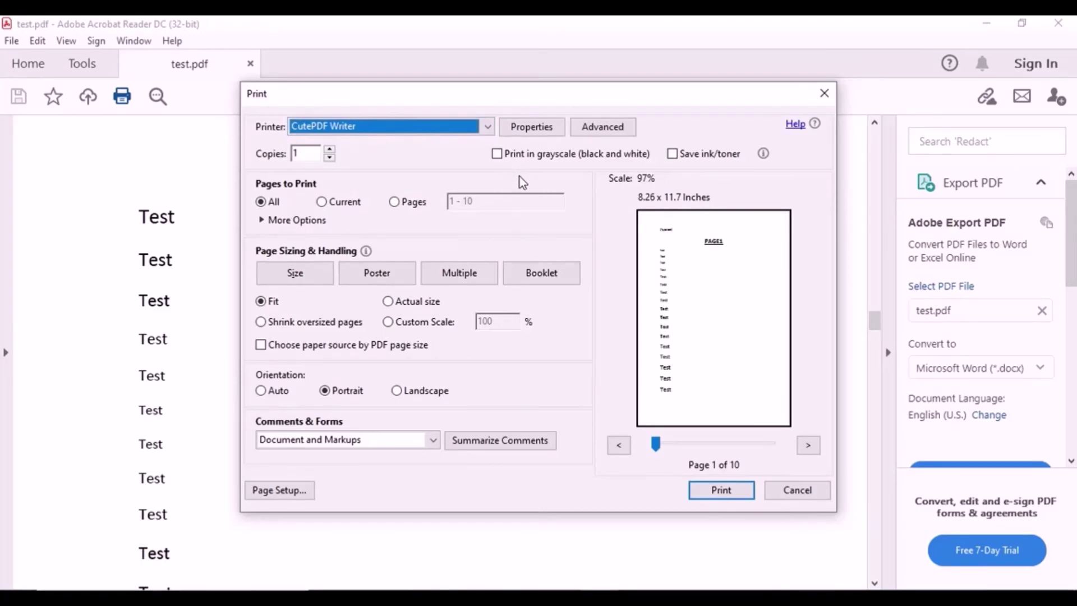
Print only the current page and save it as testpage5 on the desktop.
click(338, 206)
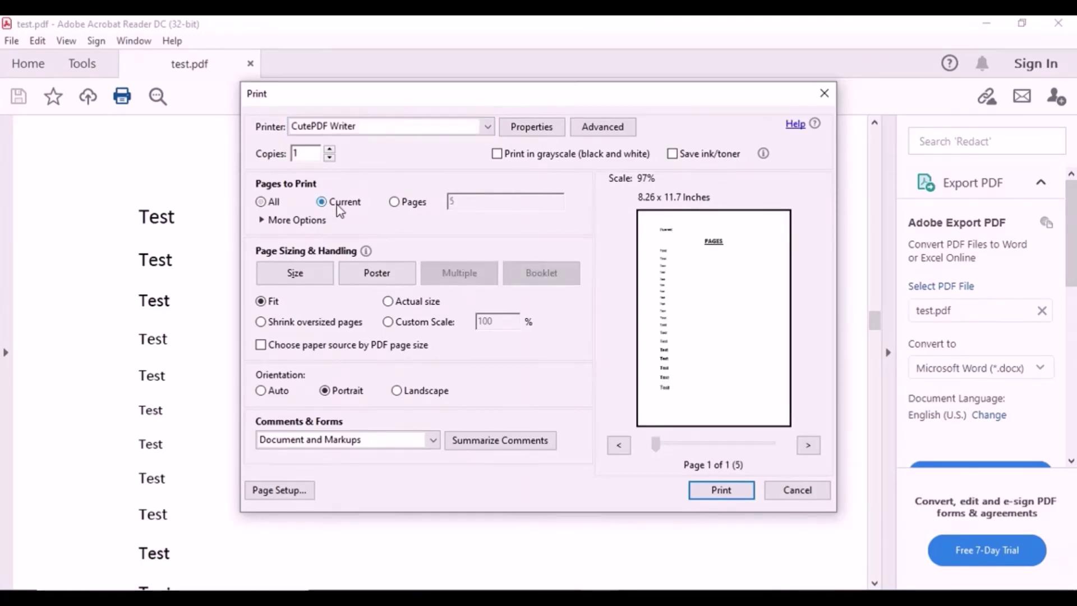
click(414, 206)
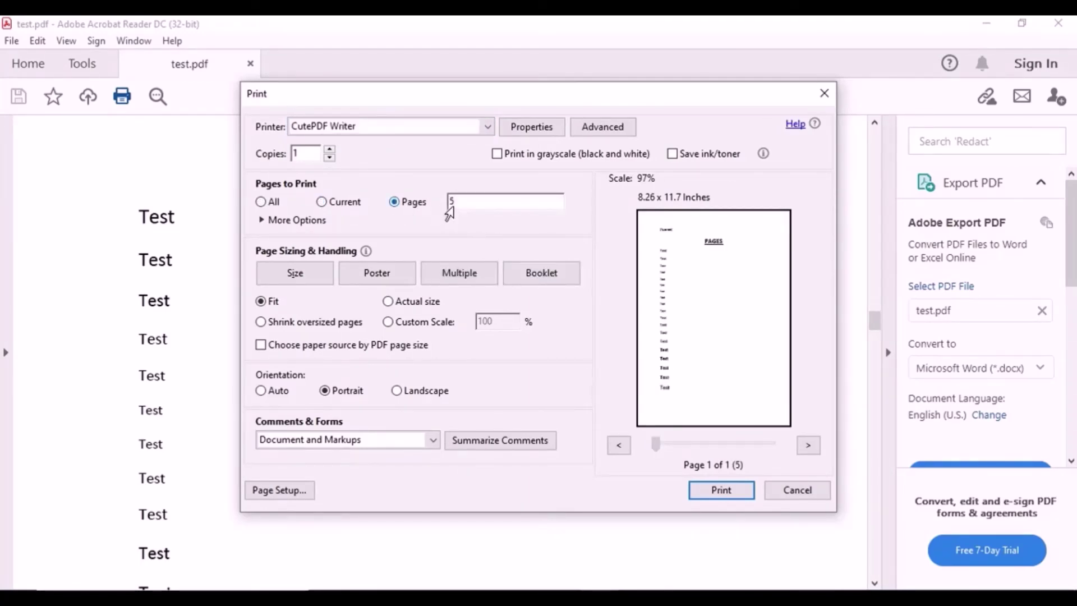
click(469, 202)
text(-8)
key(BackSpace)
click(331, 207)
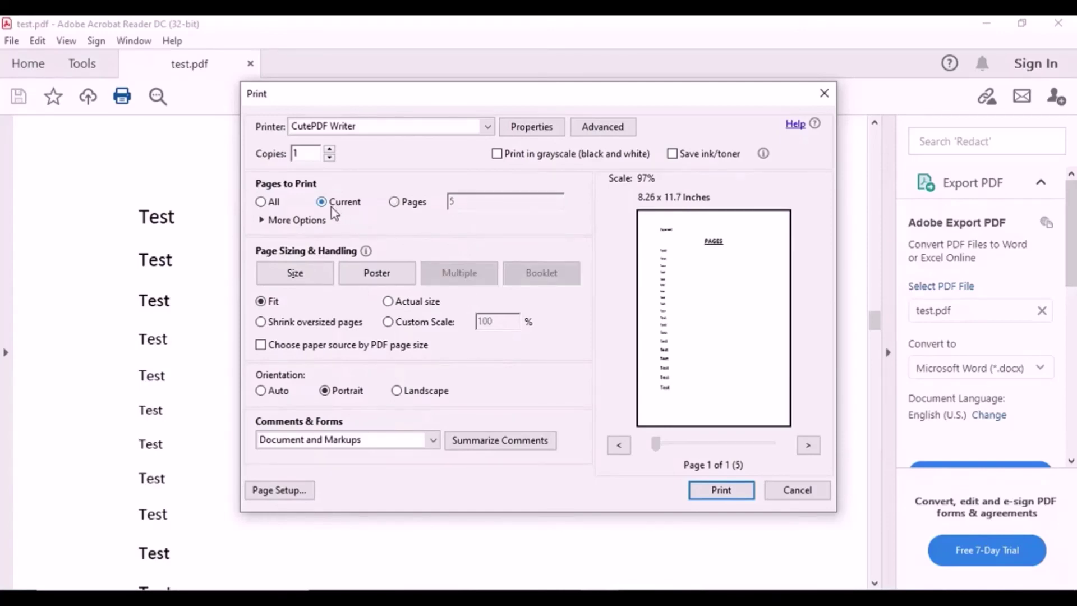
click(712, 490)
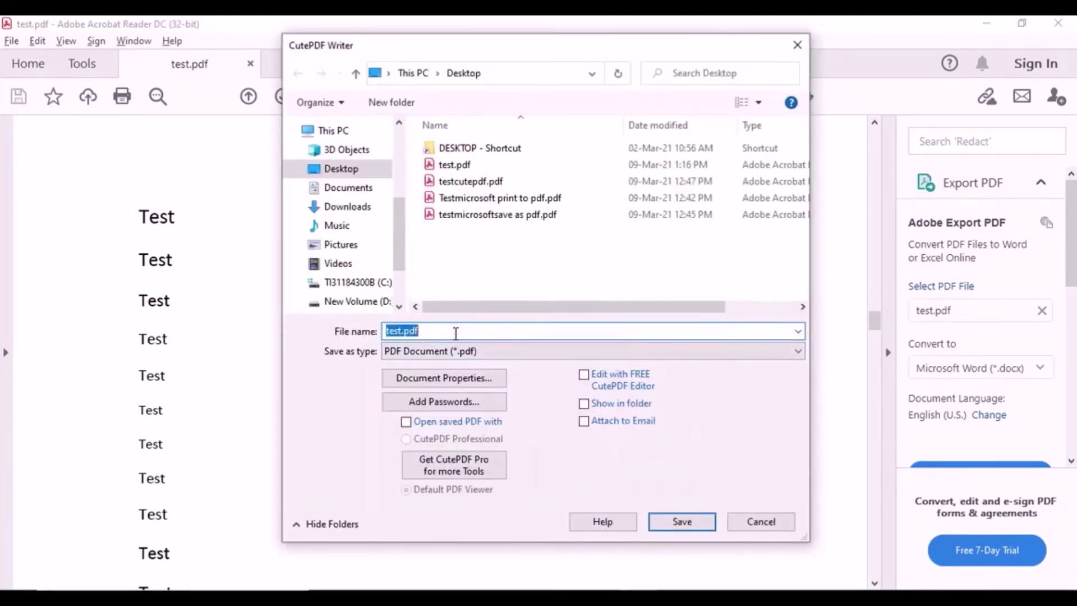
text(test)
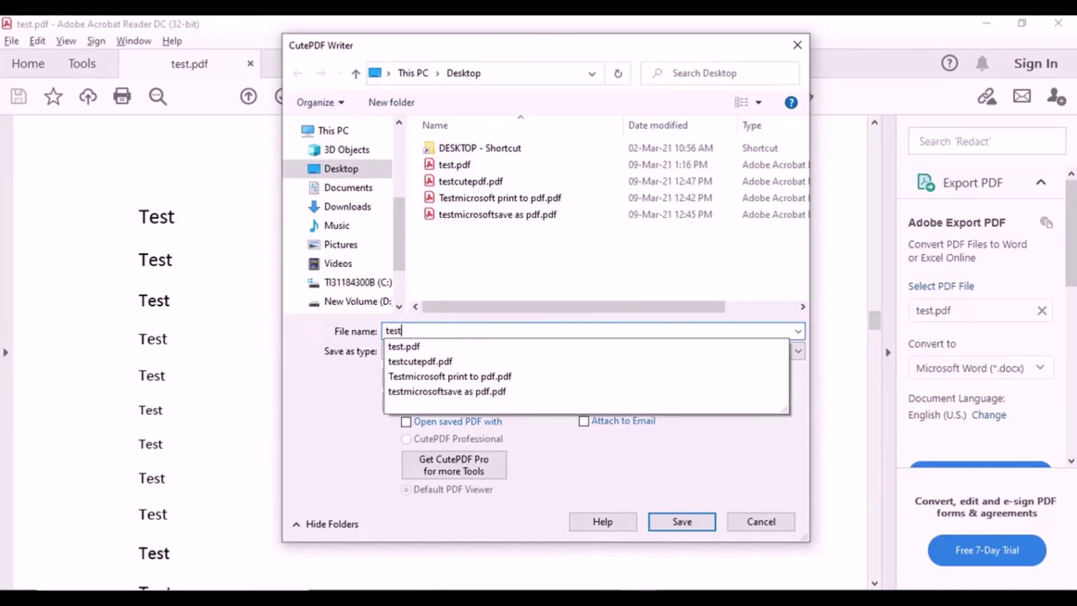
text(page5)
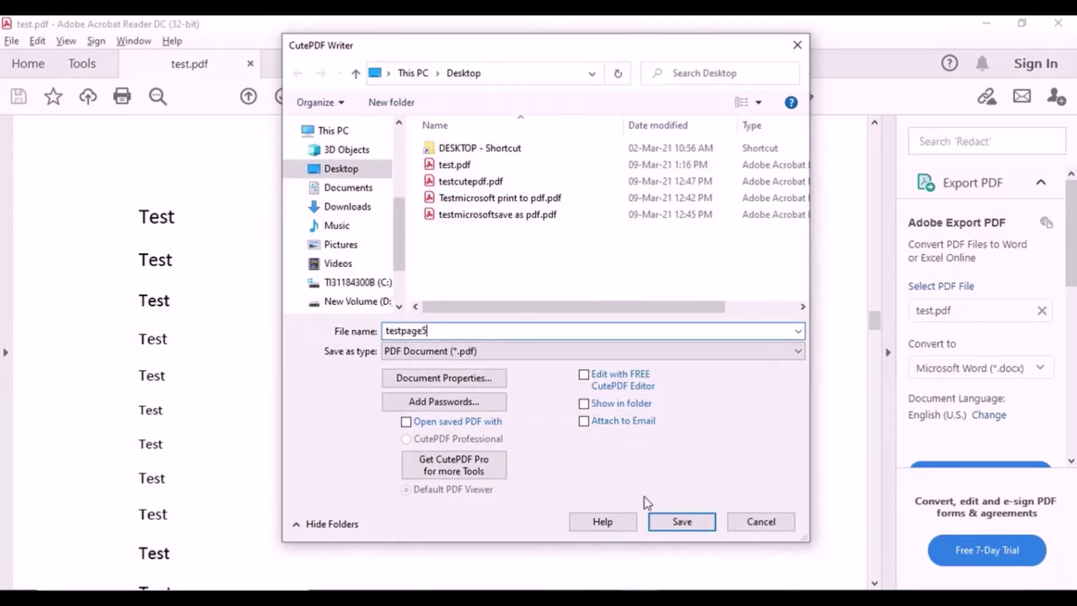
click(673, 521)
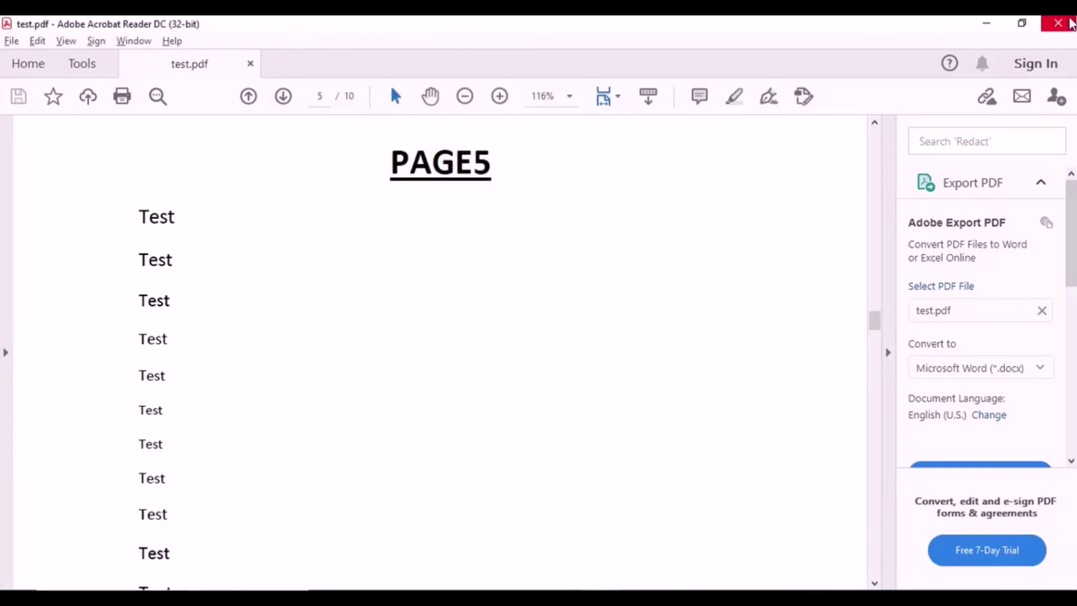
Close Acrobat, reopen testpage5.pdf from the desktop, confirm it holds only the PAGE5 page, then close it.
click(1070, 24)
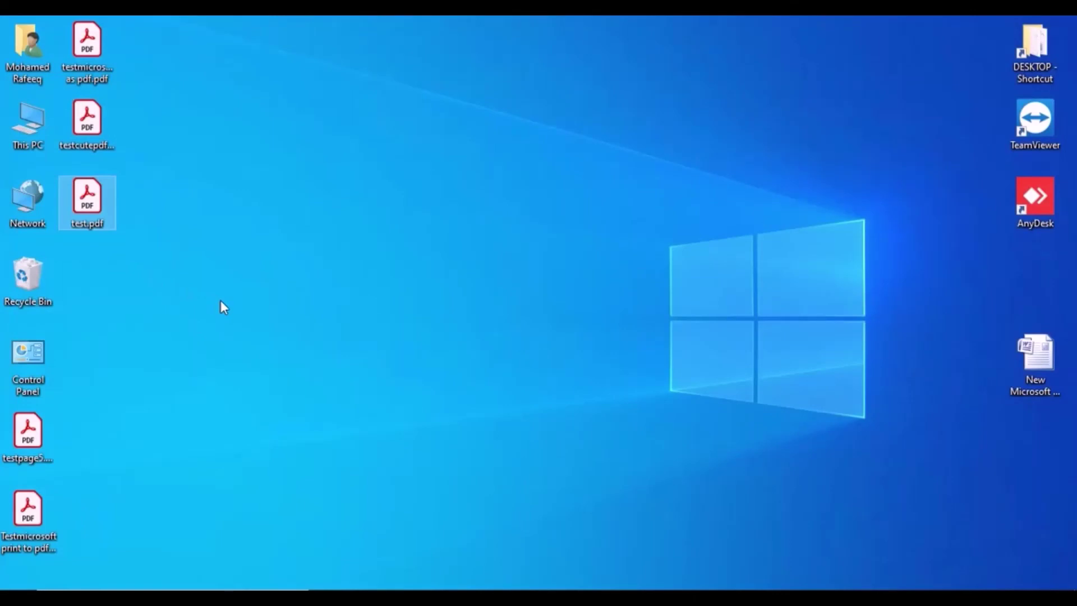
click(39, 443)
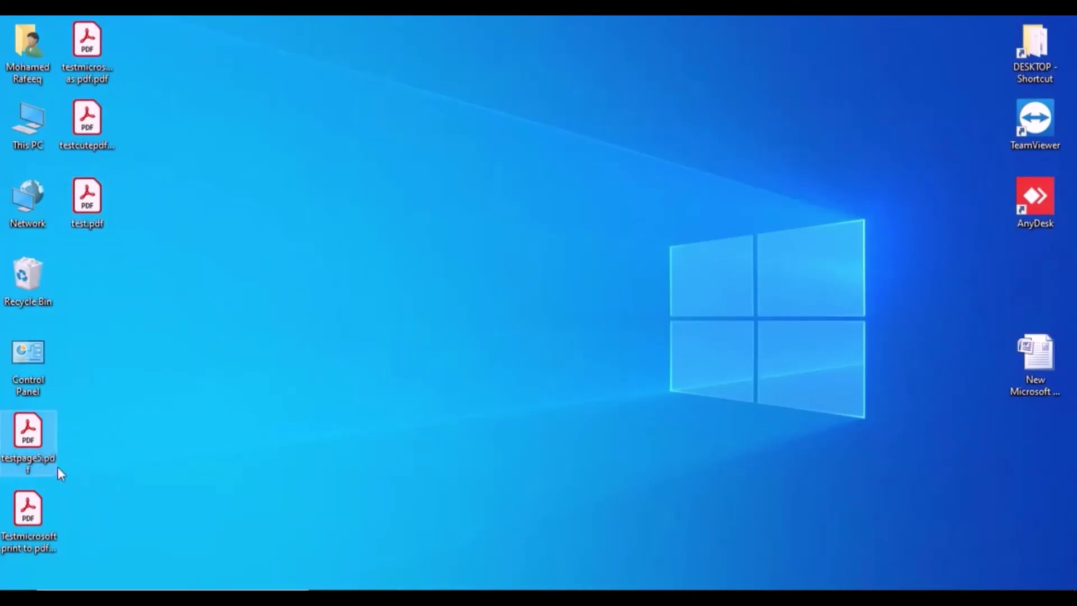
double_click(43, 459)
scroll(483, 462, down, 5)
scroll(486, 462, down, 3)
scroll(488, 457, up, 7)
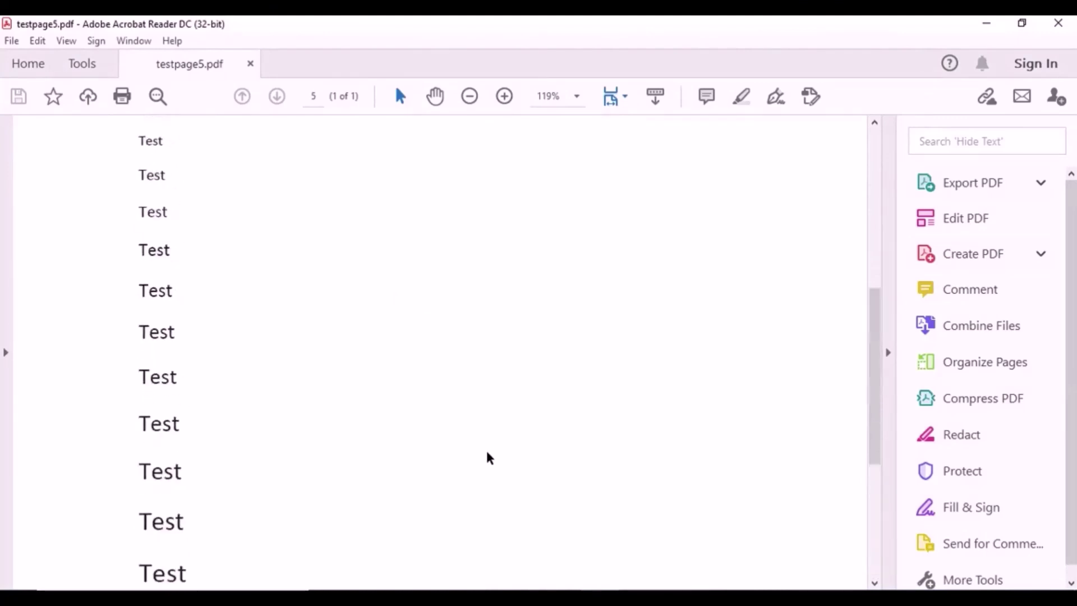
scroll(489, 457, down, 6)
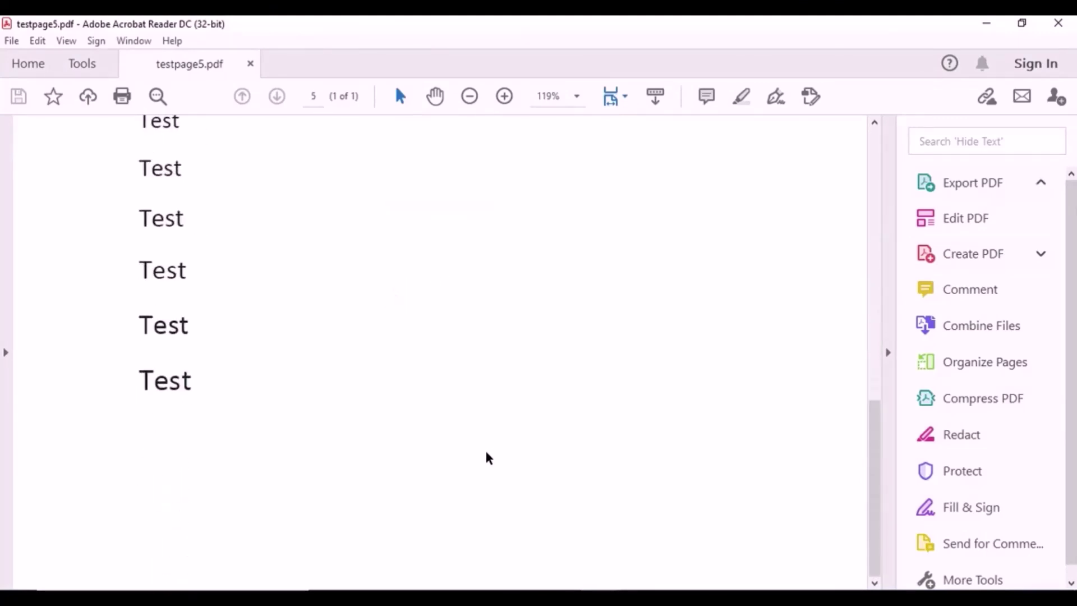
click(1058, 22)
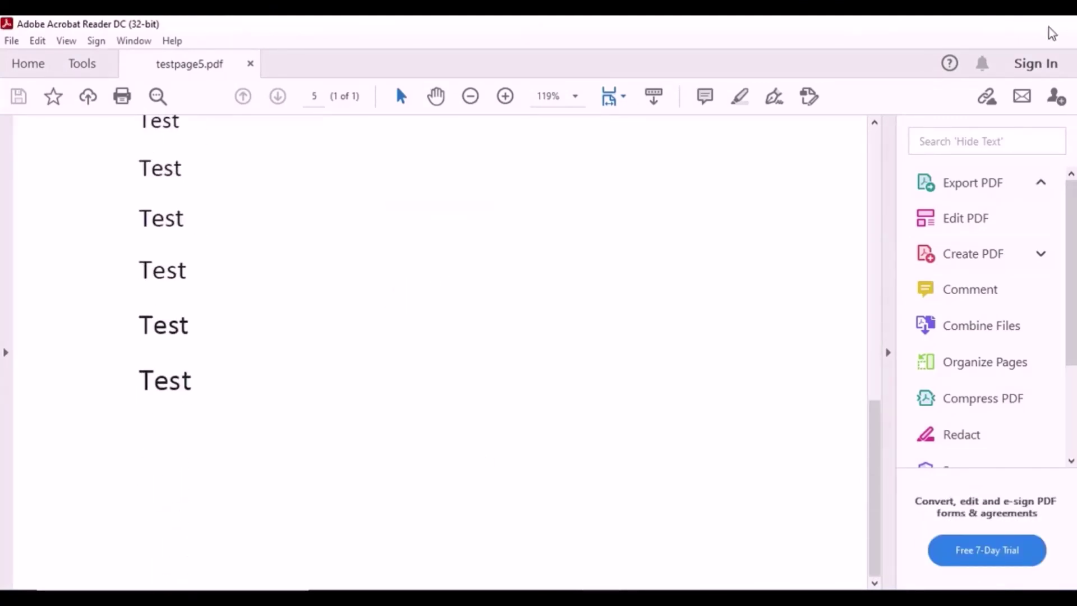